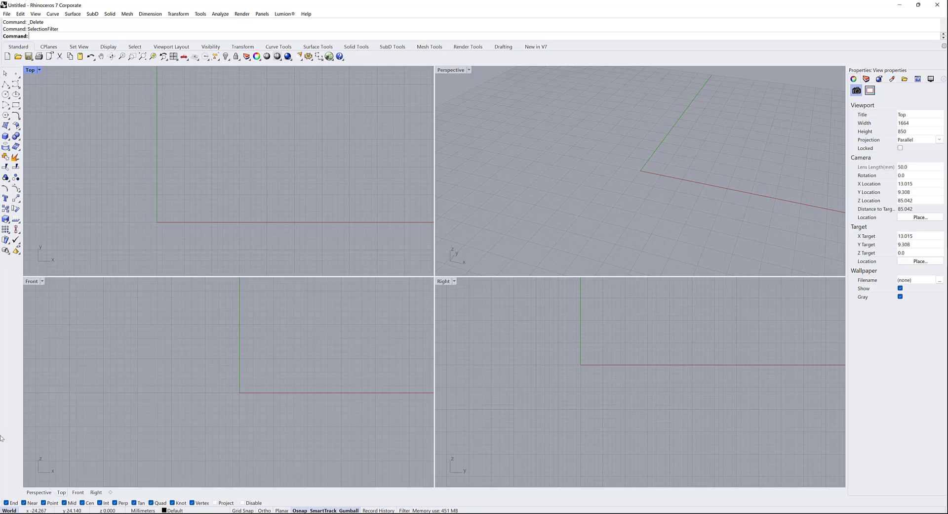
Create a four-corner surface with SrfPt on the grid, then delete it
{"action": "left_click", "coordinate": [9, 126]}
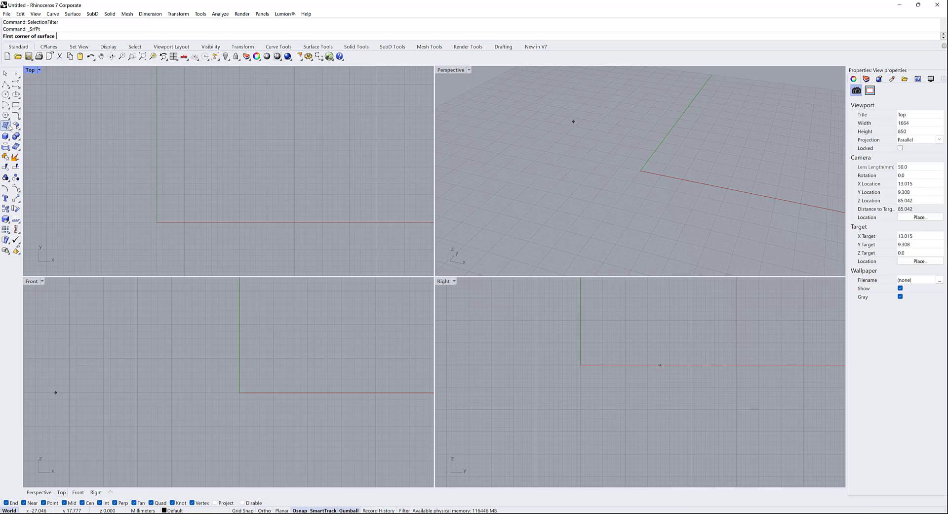
{"action": "left_click", "coordinate": [170, 148]}
{"action": "left_click", "coordinate": [196, 230]}
{"action": "left_click", "coordinate": [283, 137]}
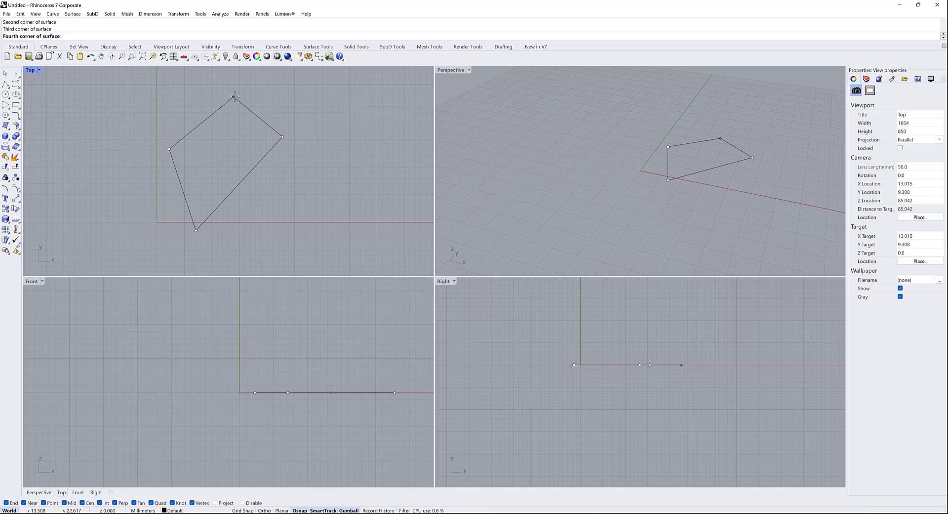
{"action": "left_click", "coordinate": [235, 97]}
{"action": "right_click_drag", "start_coordinate": [166, 142], "coordinate": [191, 158]}
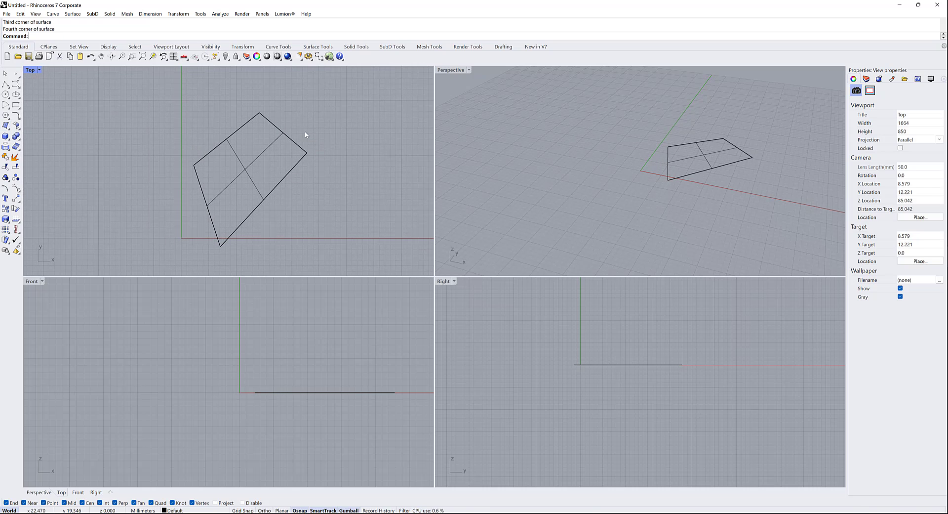
{"action": "left_click", "coordinate": [303, 149]}
{"action": "key", "text": "Delete"}
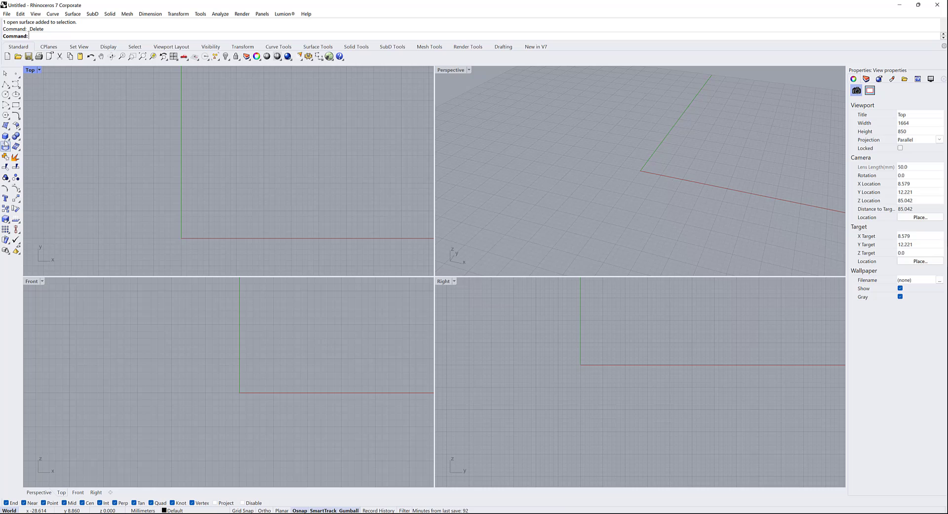
Draw a box from two base corners and a height, then select and delete it
{"action": "left_click", "coordinate": [7, 137]}
{"action": "left_click", "coordinate": [168, 138]}
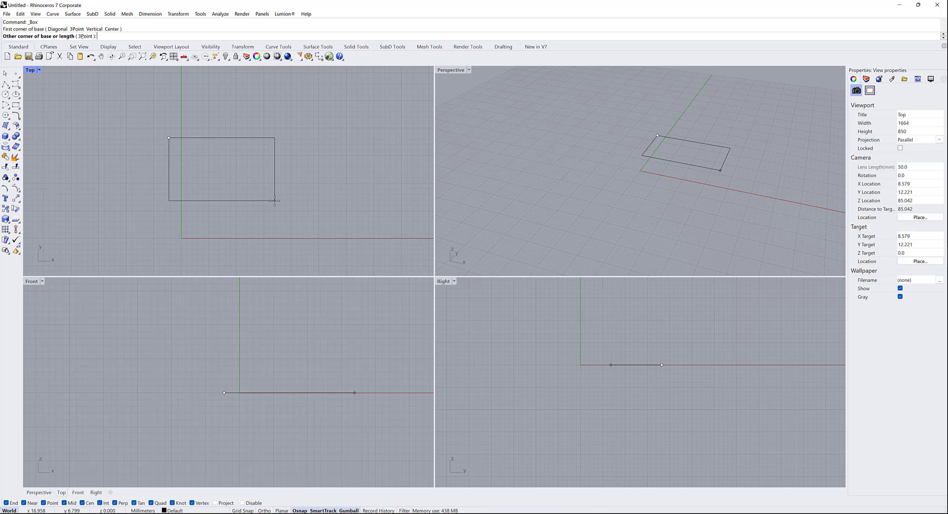
{"action": "left_click", "coordinate": [275, 201]}
{"action": "left_click", "coordinate": [277, 359]}
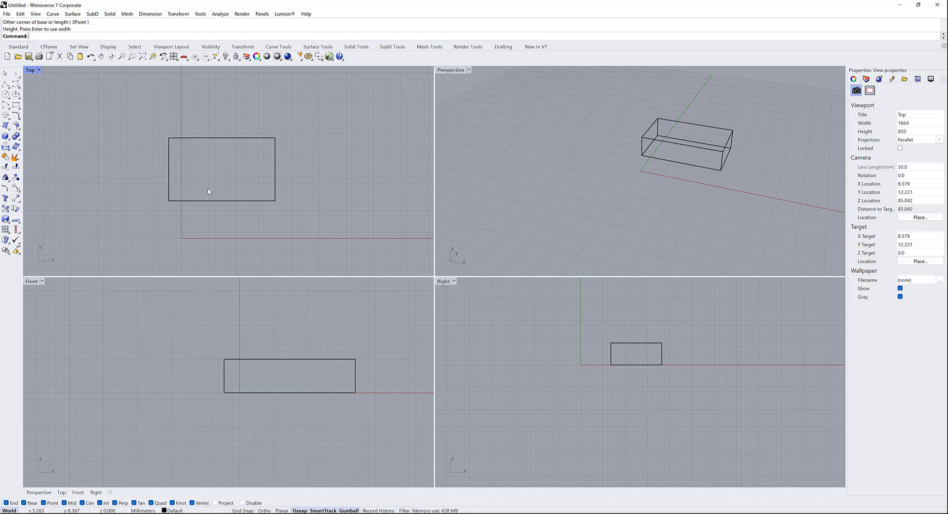
{"action": "scroll", "coordinate": [245, 174], "scroll_direction": "down", "scroll_amount": 3}
{"action": "right_click_drag", "start_coordinate": [246, 173], "coordinate": [262, 181]}
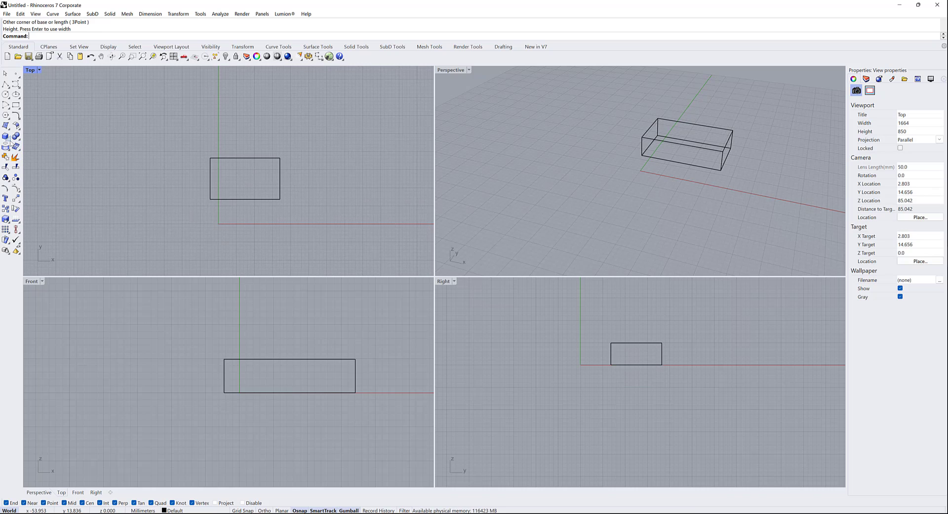
{"action": "left_click", "coordinate": [6, 137]}
{"action": "left_click_drag", "start_coordinate": [289, 125], "coordinate": [247, 188]}
{"action": "key", "text": "Delete"}
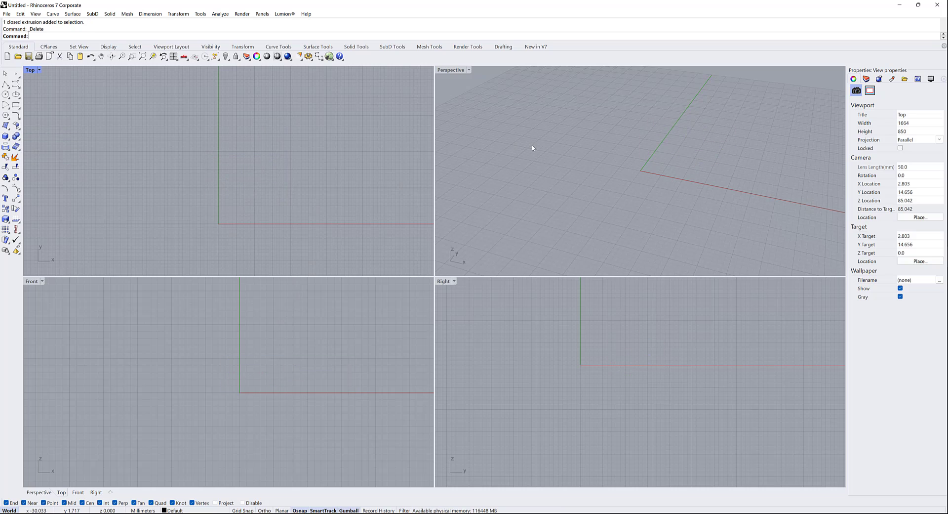
Activate the Perspective, Top, Front and Right viewports in turn, ending on Top
{"action": "left_click", "coordinate": [512, 178]}
{"action": "left_click", "coordinate": [424, 264]}
{"action": "left_click", "coordinate": [317, 380]}
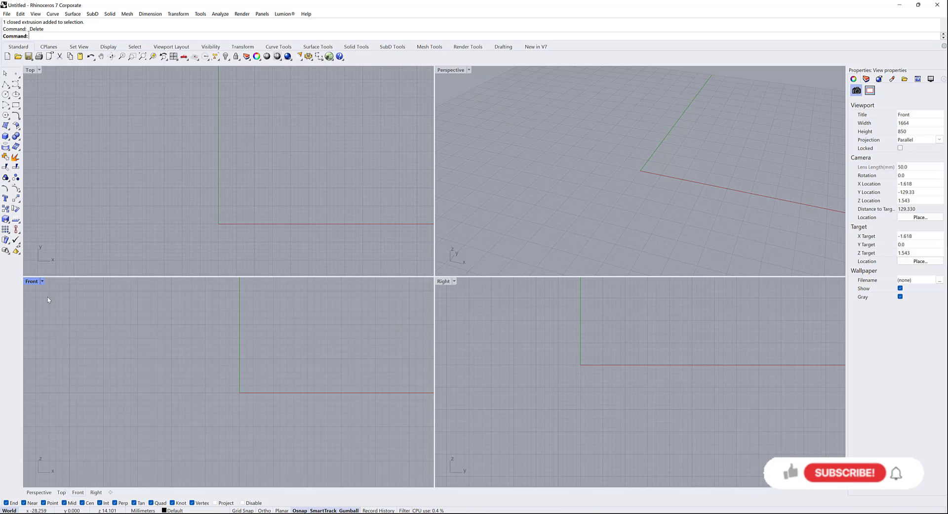
{"action": "left_click", "coordinate": [521, 369]}
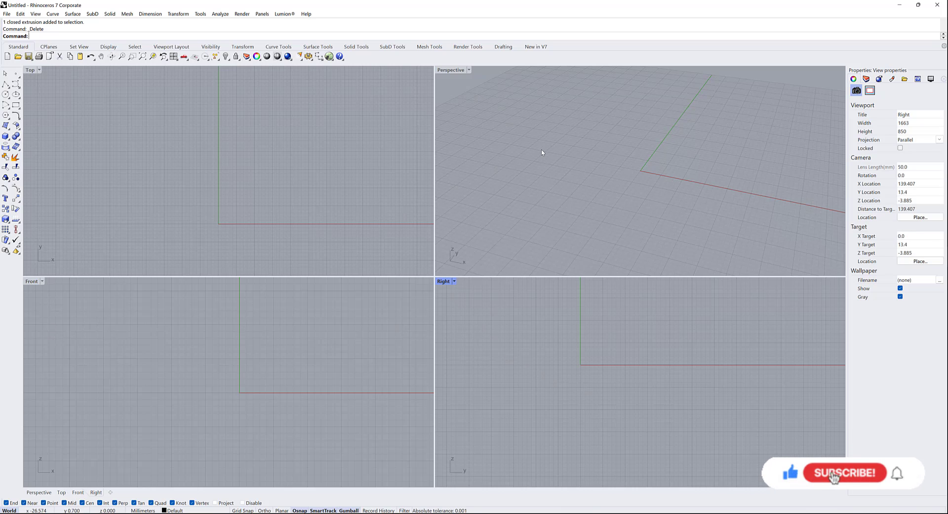
{"action": "left_click", "coordinate": [58, 121]}
Open each viewport's title menu in turn, finishing with the Top viewport's menu
{"action": "left_click", "coordinate": [30, 72]}
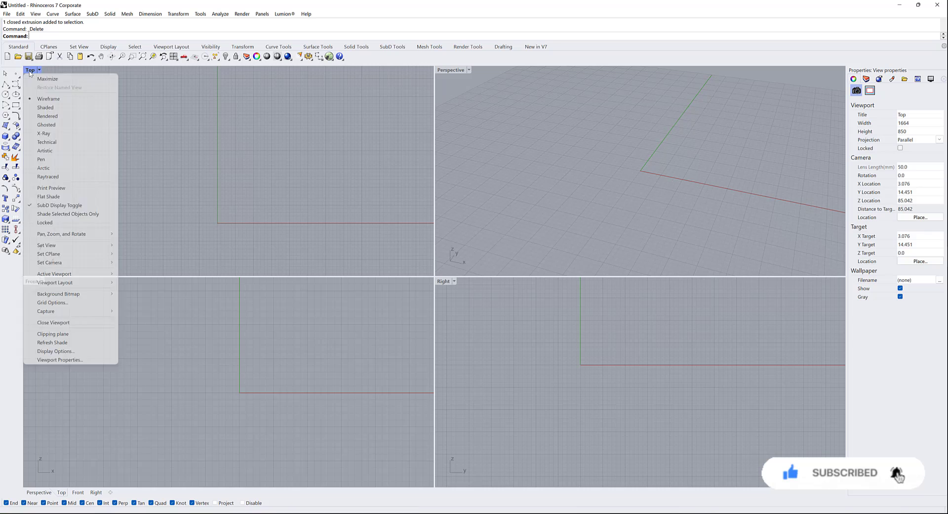
{"action": "left_click", "coordinate": [206, 199]}
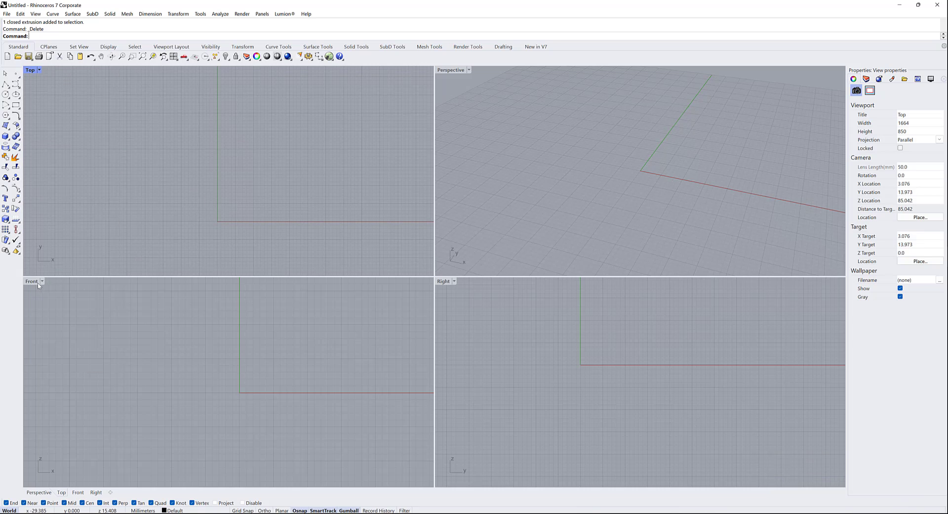
{"action": "left_click", "coordinate": [32, 280]}
{"action": "left_click", "coordinate": [444, 281]}
{"action": "left_click", "coordinate": [452, 70]}
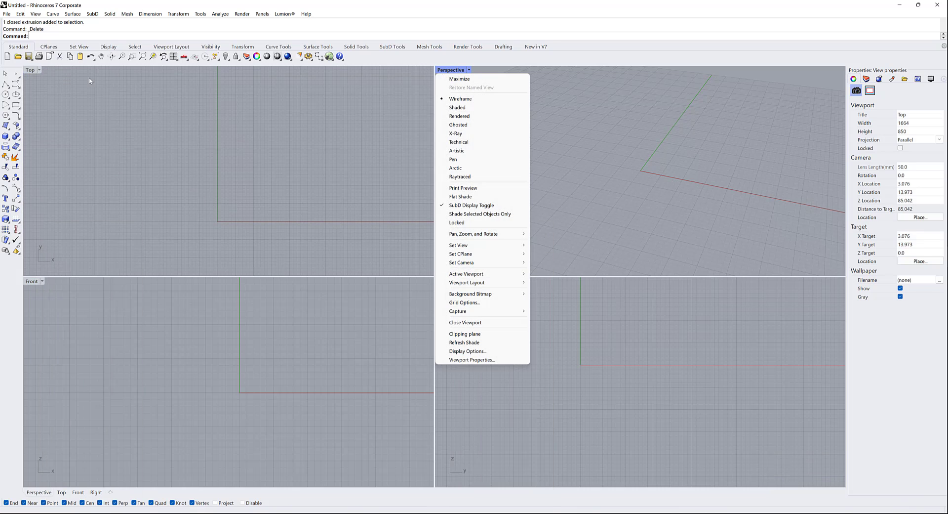
{"action": "left_click", "coordinate": [29, 69]}
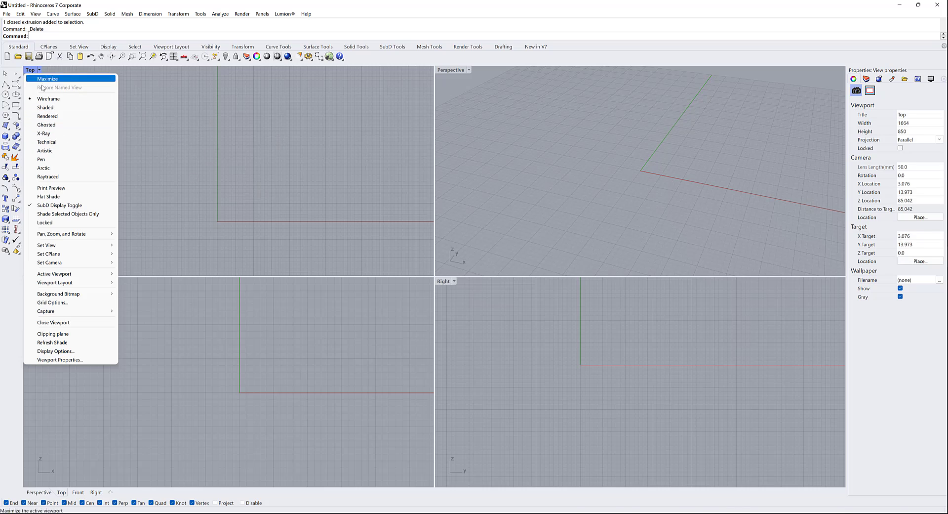
Draw a box from two base corners in Top plus a height, and orbit Perspective around it
{"action": "left_click", "coordinate": [5, 138]}
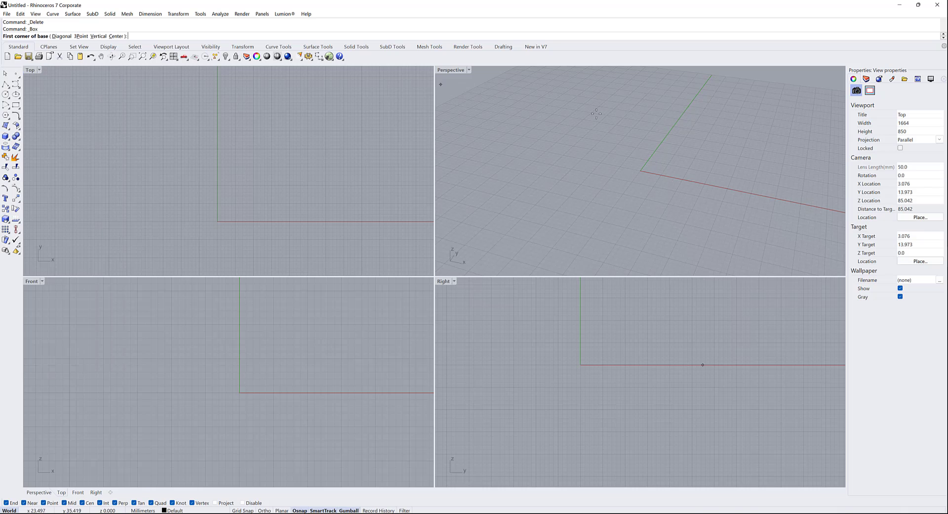
{"action": "left_click", "coordinate": [113, 186]}
{"action": "left_click", "coordinate": [228, 273]}
{"action": "left_click", "coordinate": [611, 133]}
{"action": "right_click_drag", "start_coordinate": [594, 169], "coordinate": [676, 157]}
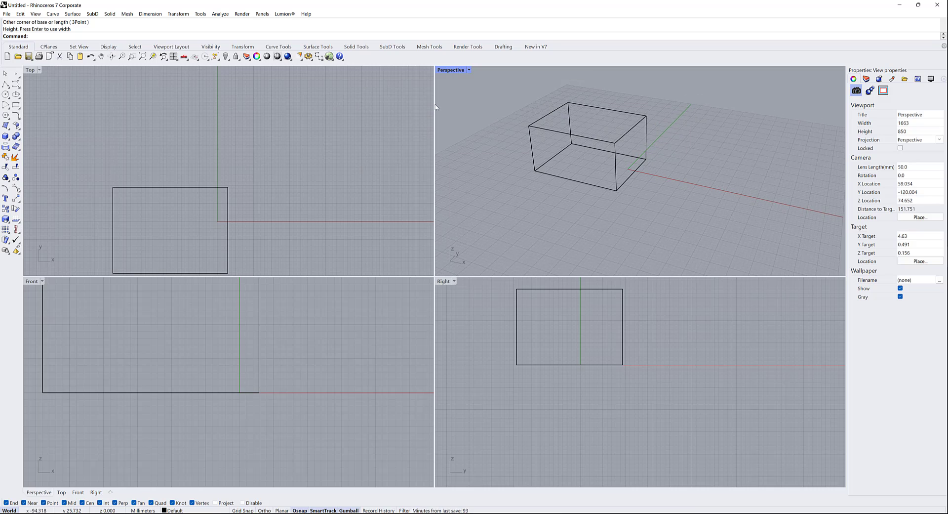
{"action": "left_click", "coordinate": [39, 70]}
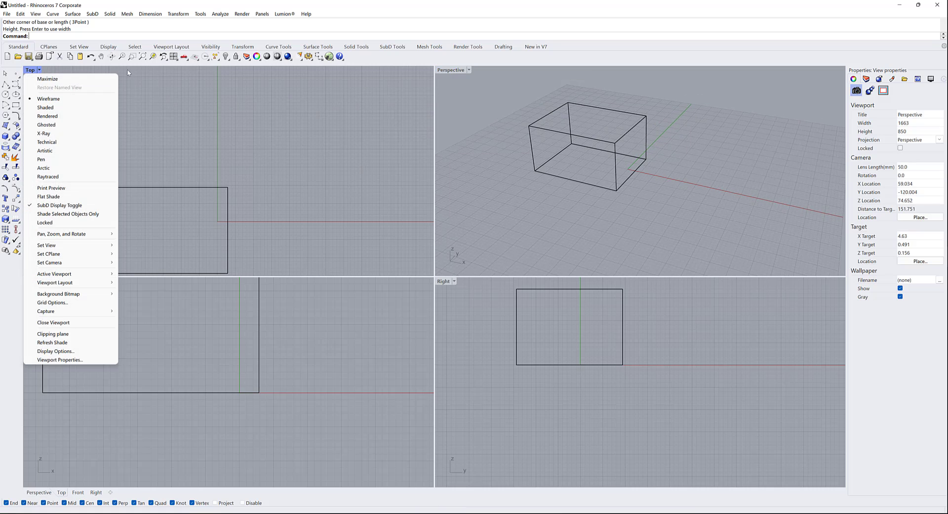
Switch Perspective to Shaded, then Rendered, orbiting to view the box's faces
{"action": "left_click", "coordinate": [470, 70]}
{"action": "left_click", "coordinate": [467, 107]}
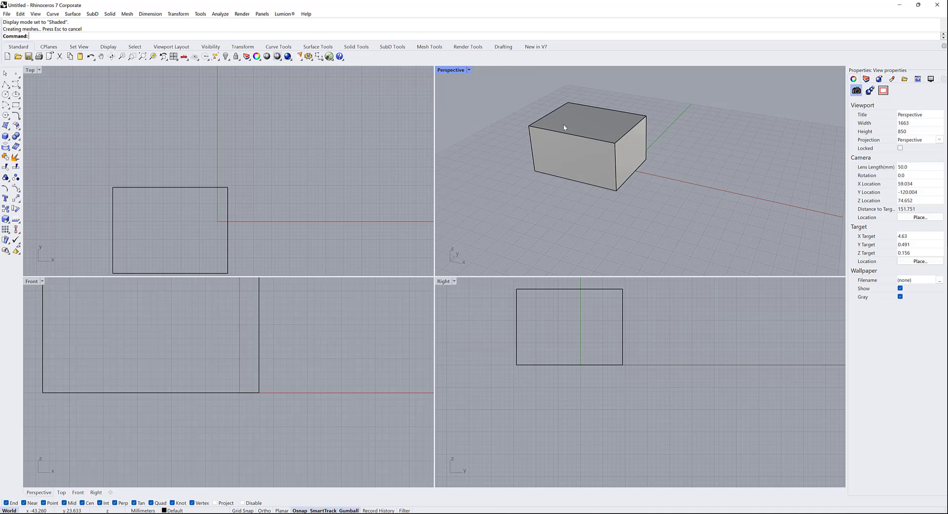
{"action": "right_click_drag", "start_coordinate": [565, 127], "coordinate": [575, 127]}
{"action": "left_click", "coordinate": [469, 70]}
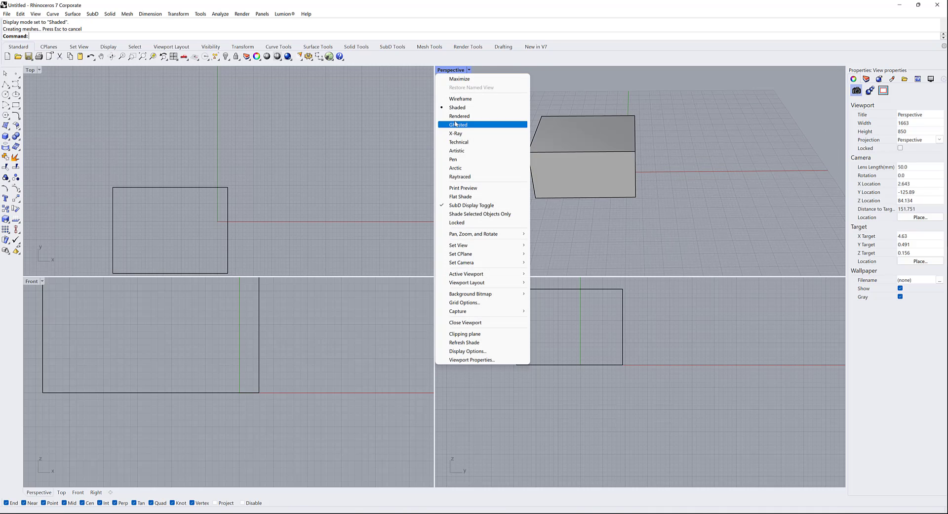
{"action": "left_click", "coordinate": [470, 117]}
{"action": "mouse_move", "coordinate": [558, 116]}
{"action": "right_mouse_down"}
{"action": "mouse_move", "coordinate": [487, 114]}
{"action": "mouse_move", "coordinate": [468, 95]}
{"action": "mouse_move", "coordinate": [529, 116]}
{"action": "mouse_move", "coordinate": [587, 116]}
{"action": "mouse_move", "coordinate": [544, 133]}
{"action": "mouse_move", "coordinate": [433, 108]}
{"action": "mouse_move", "coordinate": [502, 127]}
{"action": "mouse_move", "coordinate": [553, 128]}
{"action": "right_mouse_up"}
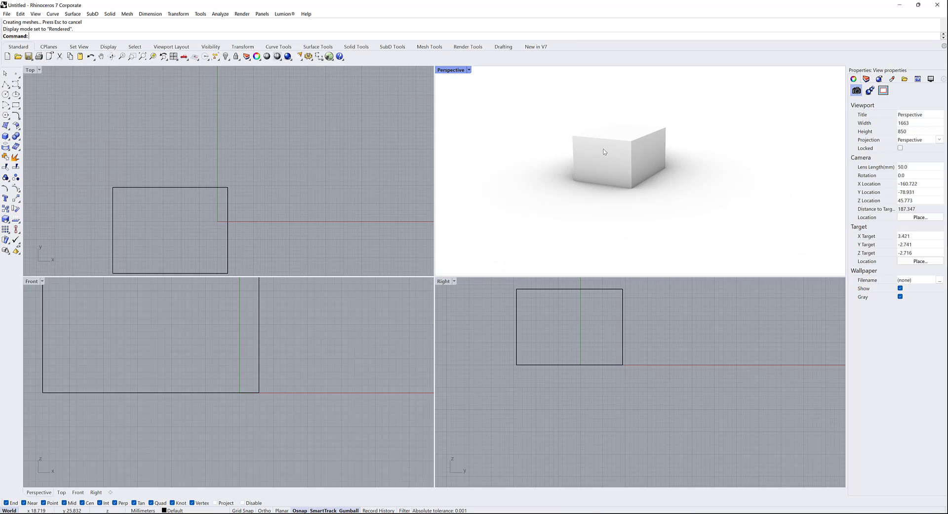
{"action": "right_click_drag", "start_coordinate": [604, 152], "coordinate": [501, 119]}
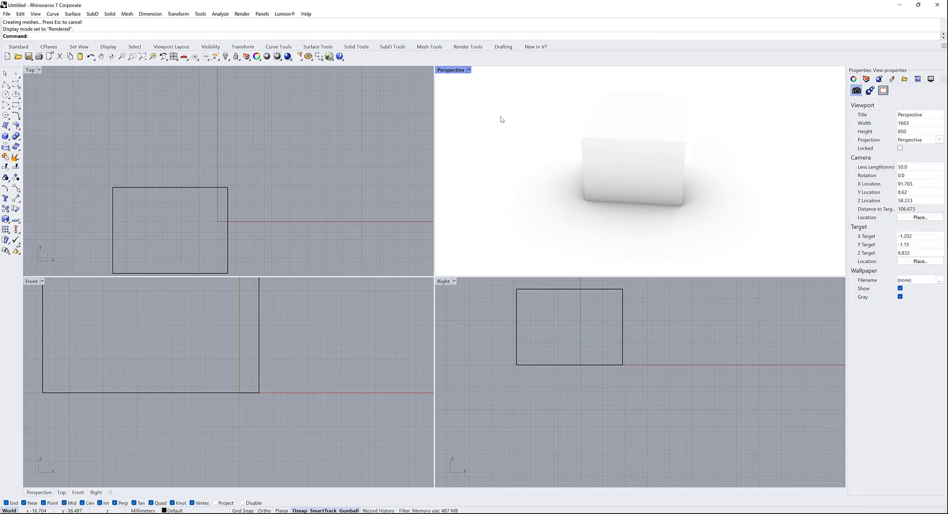
Return Perspective to Wireframe and delete the box
{"action": "left_click", "coordinate": [470, 69]}
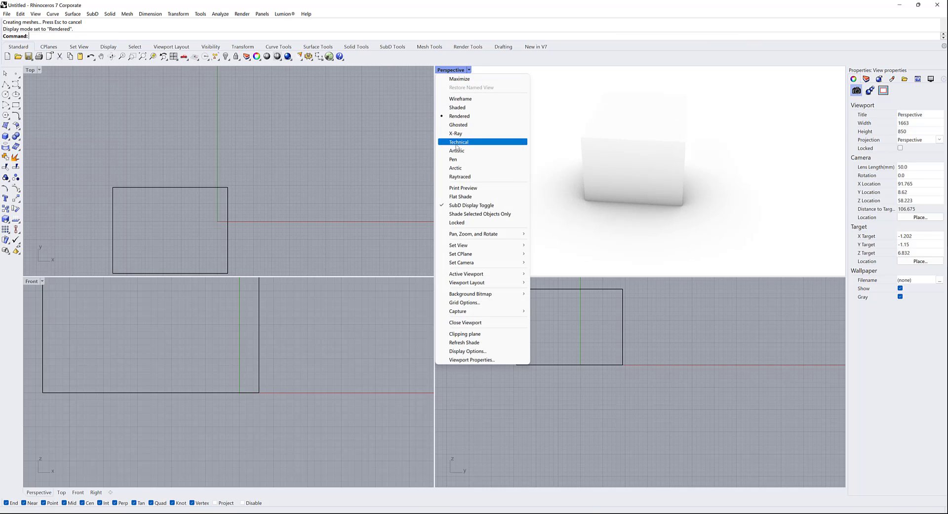
{"action": "left_click", "coordinate": [460, 98]}
{"action": "right_click_drag", "start_coordinate": [635, 201], "coordinate": [544, 211]}
{"action": "left_click", "coordinate": [597, 125]}
{"action": "key", "text": "Delete"}
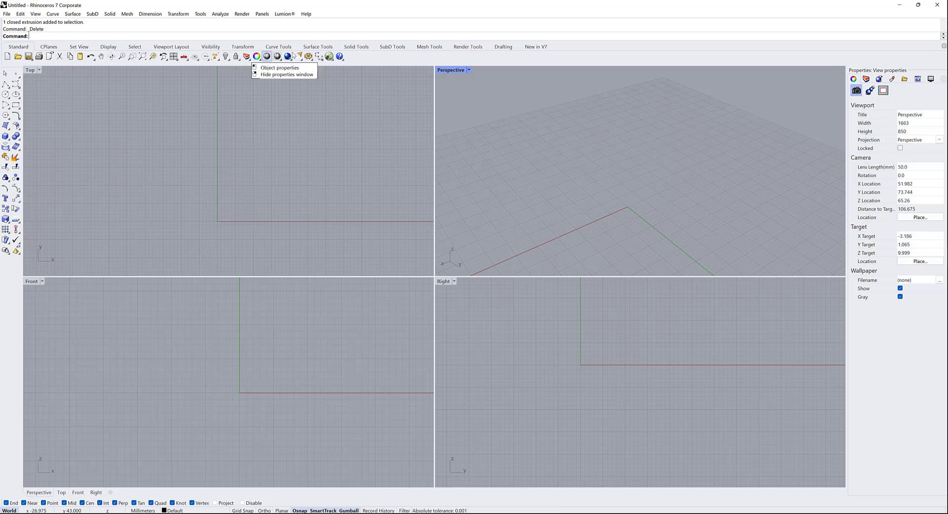
Pan the empty Perspective view, then zoom and pan the Top view sideways
{"action": "scroll", "coordinate": [576, 213], "scroll_direction": "down", "scroll_amount": 3}
{"action": "right_click_drag", "start_coordinate": [576, 214], "coordinate": [587, 174], "text": "shift"}
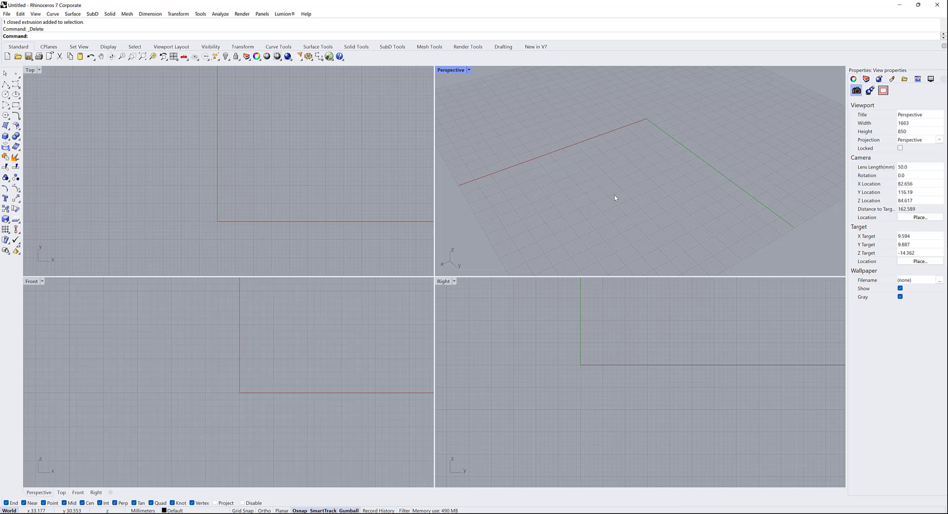
{"action": "left_click", "coordinate": [298, 193]}
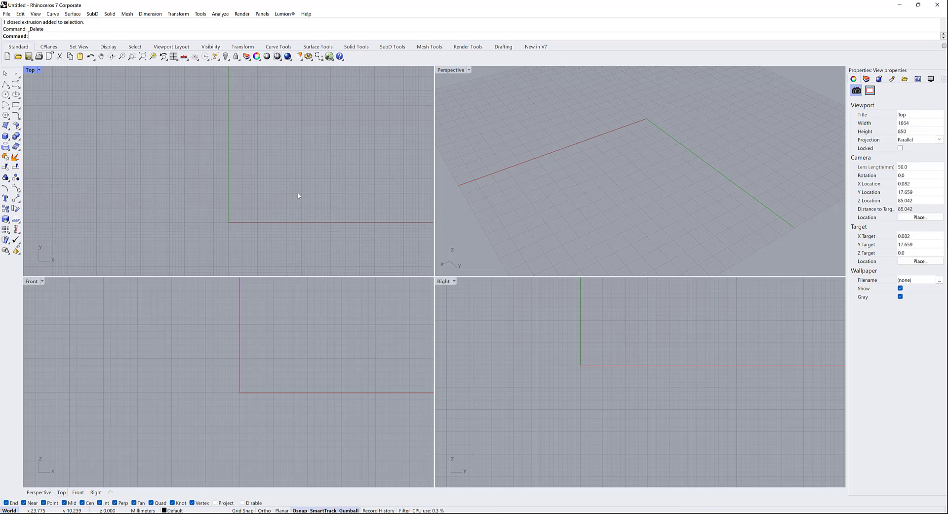
{"action": "scroll", "coordinate": [279, 163], "scroll_direction": "down", "scroll_amount": 1}
{"action": "scroll", "coordinate": [136, 166], "scroll_direction": "up", "scroll_amount": 1}
{"action": "key", "text": "Right"}
{"action": "key", "text": "Right"}
{"action": "key", "text": "Right"}
{"action": "key", "text": "Right"}
{"action": "key", "text": "Right"}
{"action": "key", "text": "Right"}
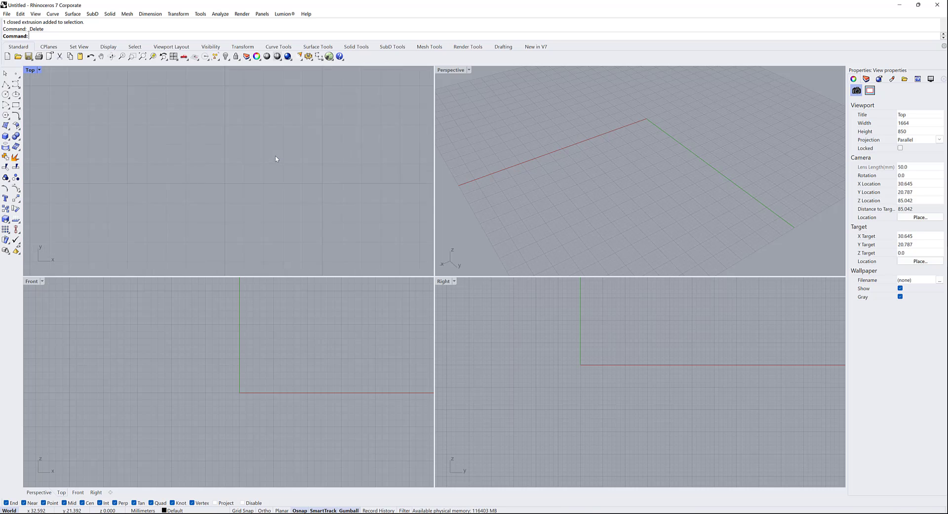
{"action": "scroll", "coordinate": [267, 166], "scroll_direction": "down", "scroll_amount": 1}
{"action": "scroll", "coordinate": [134, 219], "scroll_direction": "up", "scroll_amount": 3}
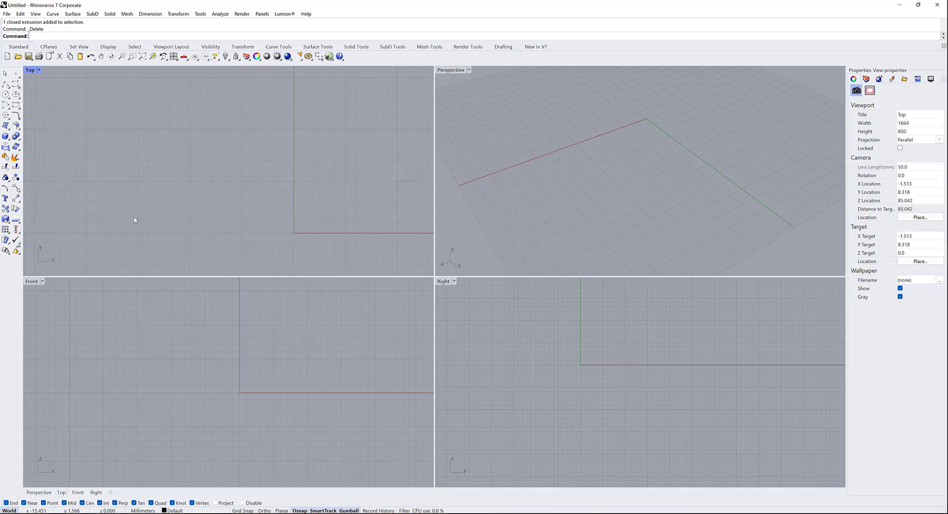
Pan and zoom the Top view to recentre the origin, then orbit Perspective
{"action": "key", "text": "Right"}
{"action": "key", "text": "Right"}
{"action": "key", "text": "Right"}
{"action": "key", "text": "Up"}
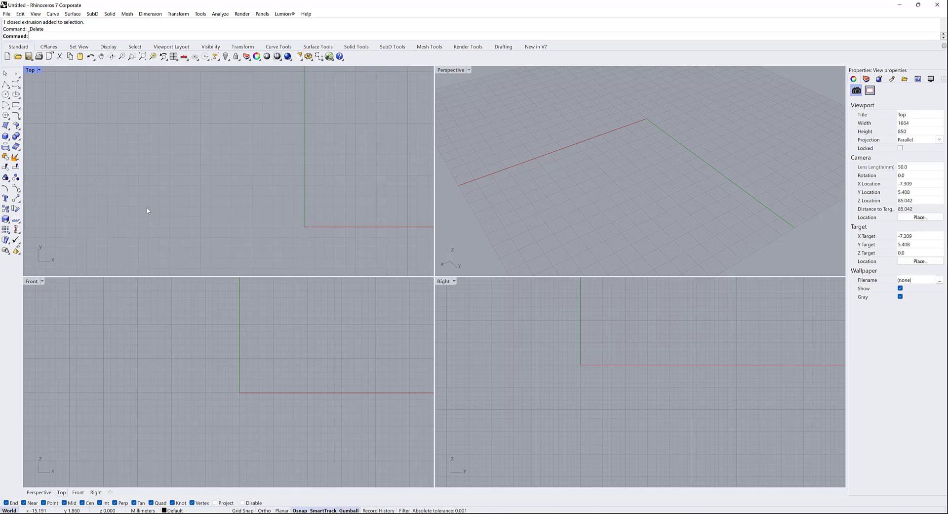
{"action": "scroll", "coordinate": [119, 176], "scroll_direction": "up", "scroll_amount": 1}
{"action": "scroll", "coordinate": [119, 176], "scroll_direction": "down", "scroll_amount": 5}
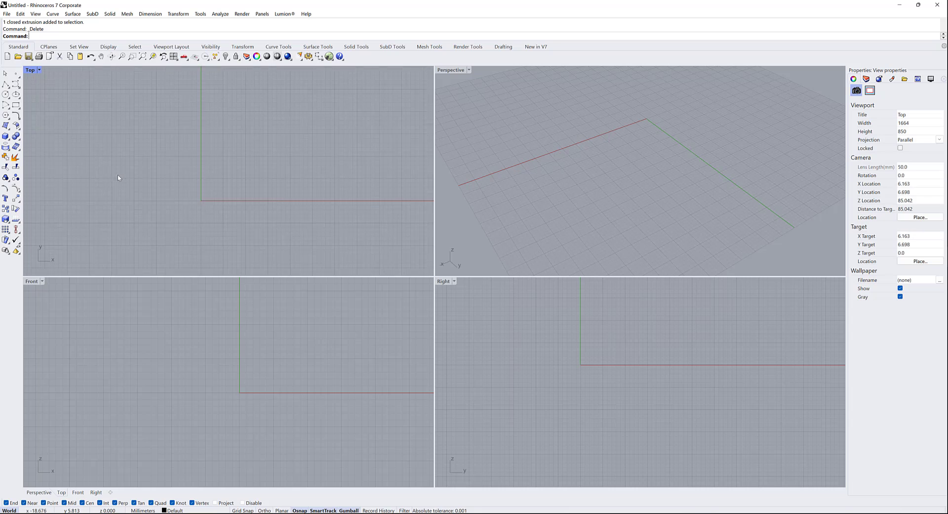
{"action": "scroll", "coordinate": [332, 174], "scroll_direction": "up", "scroll_amount": 3}
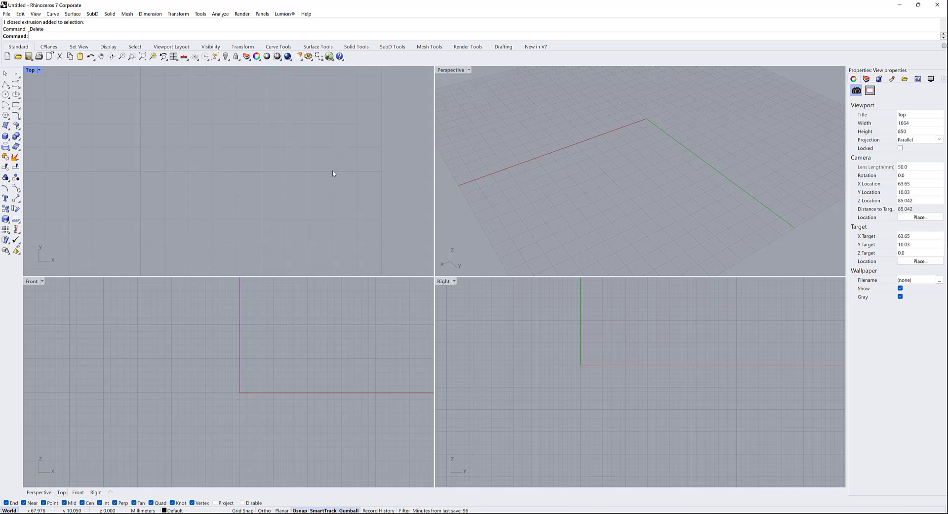
{"action": "scroll", "coordinate": [313, 177], "scroll_direction": "down", "scroll_amount": 3}
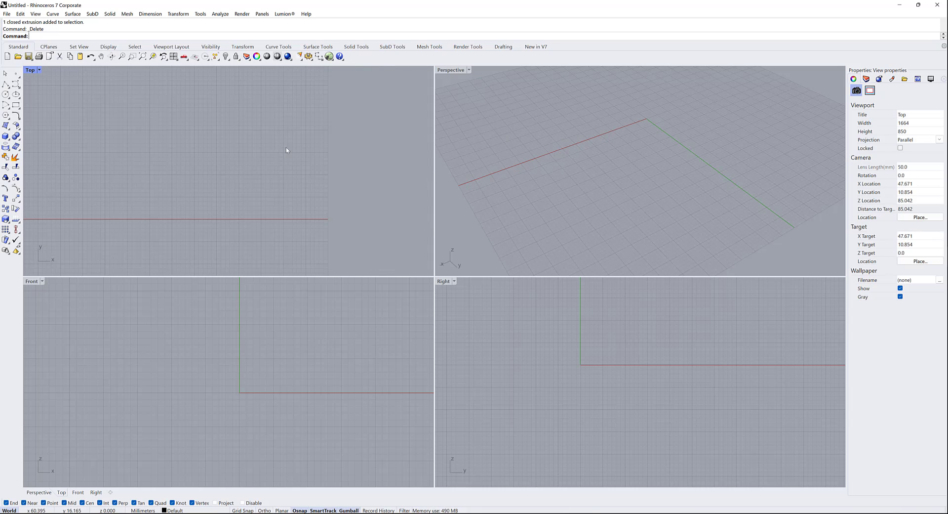
{"action": "right_click_drag", "start_coordinate": [286, 150], "coordinate": [379, 169]}
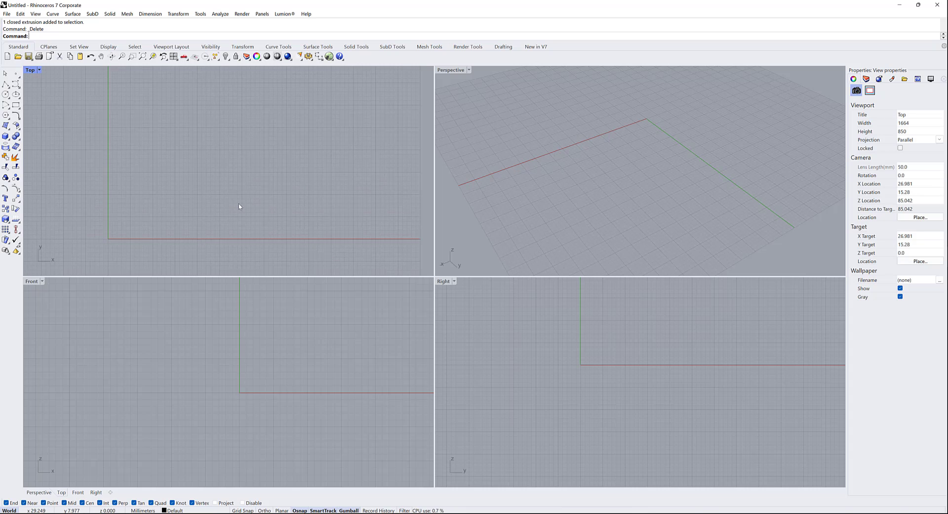
{"action": "right_click_drag", "start_coordinate": [217, 173], "coordinate": [128, 199]}
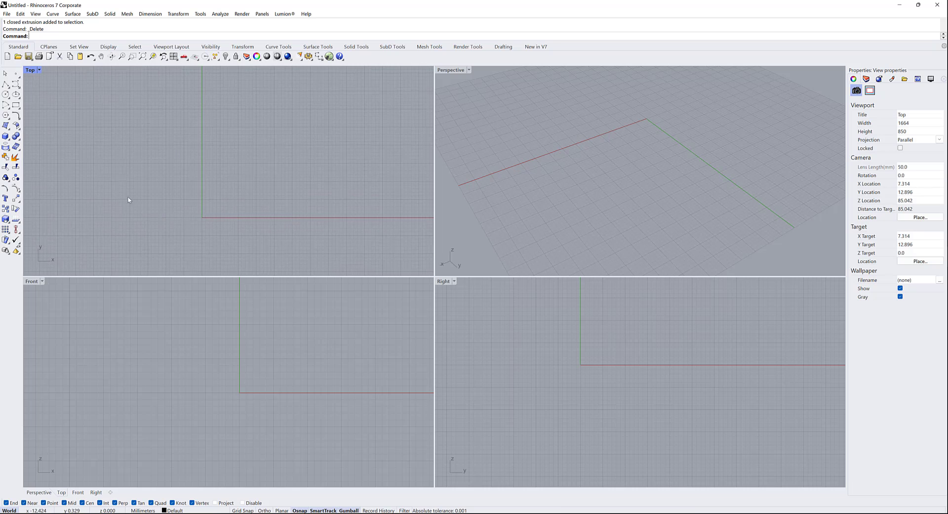
{"action": "right_click_drag", "start_coordinate": [543, 178], "coordinate": [590, 146]}
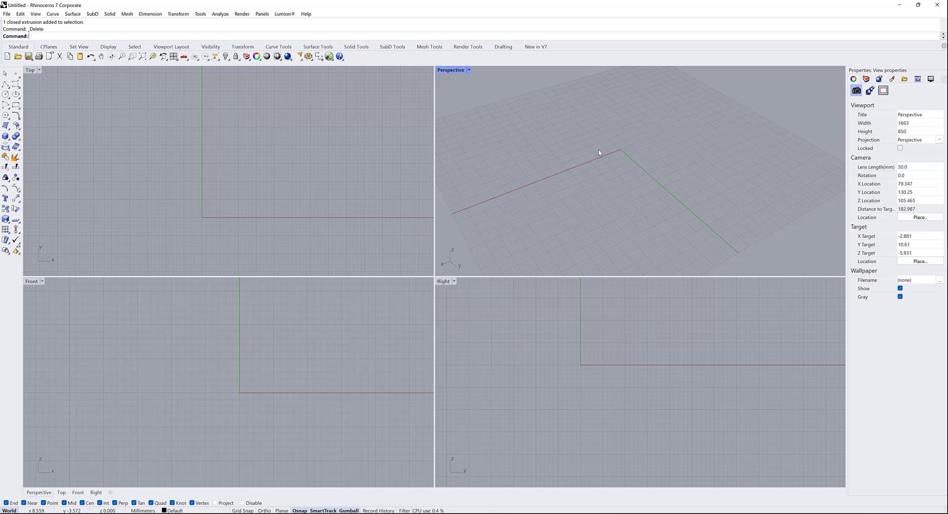
Orbit the Perspective view and pan the Top, Front and Right views of the empty grid
{"action": "right_click_drag", "start_coordinate": [594, 146], "coordinate": [574, 191]}
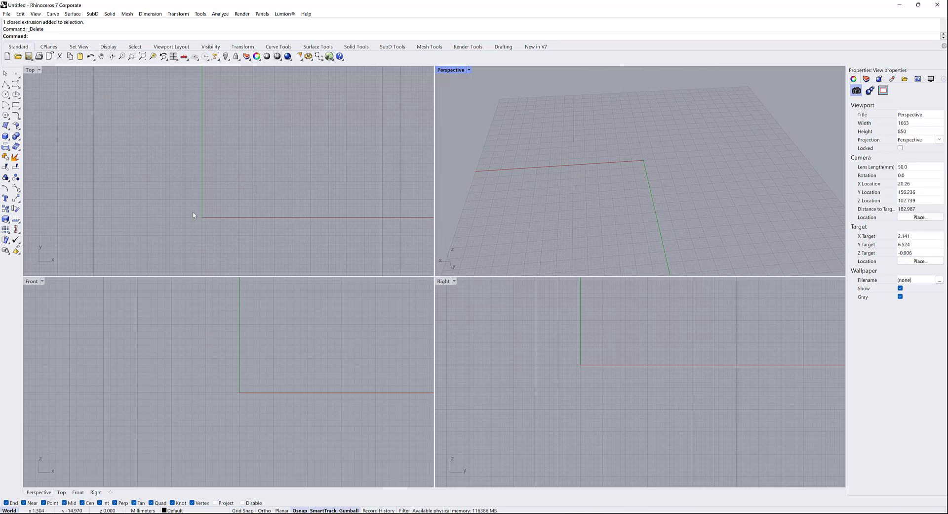
{"action": "right_click_drag", "start_coordinate": [227, 172], "coordinate": [296, 214]}
{"action": "right_click_drag", "start_coordinate": [255, 395], "coordinate": [297, 403]}
{"action": "right_click_drag", "start_coordinate": [633, 364], "coordinate": [600, 416]}
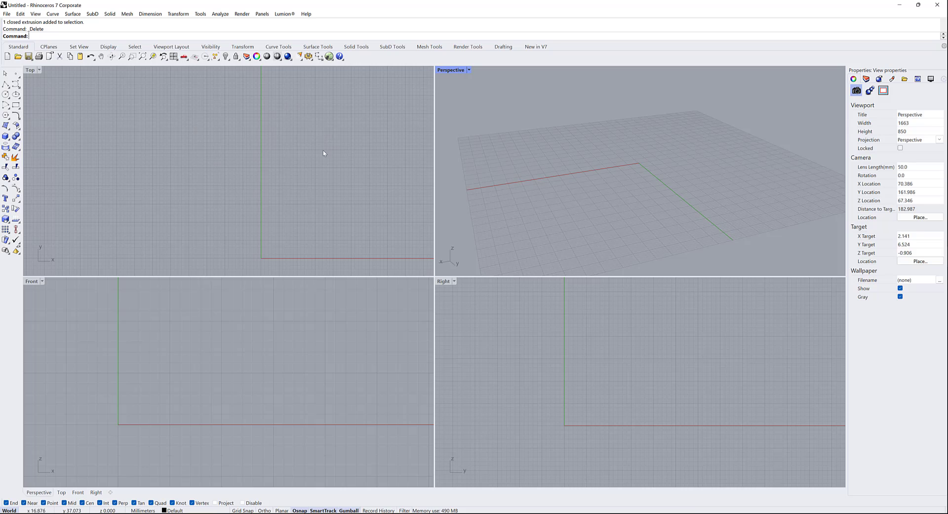
{"action": "right_click_drag", "start_coordinate": [222, 396], "coordinate": [265, 396]}
{"action": "right_click_drag", "start_coordinate": [474, 168], "coordinate": [524, 193]}
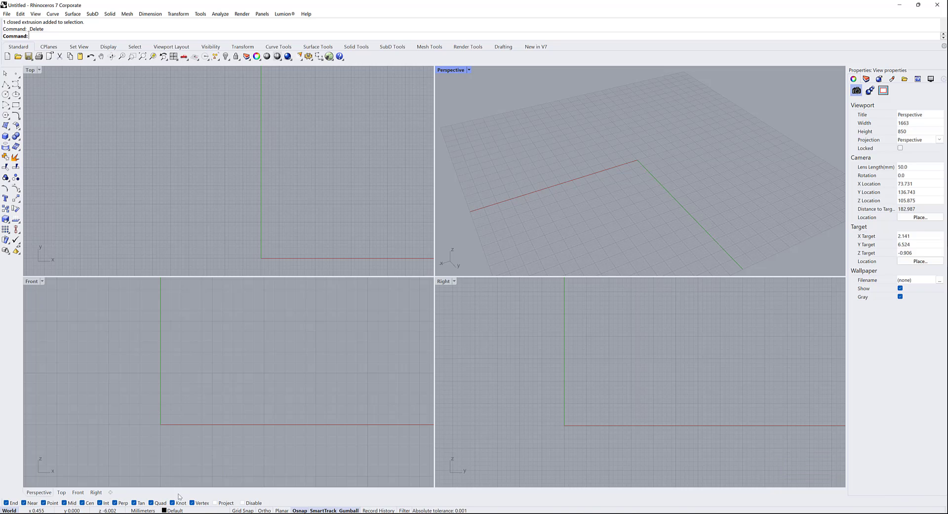
Draw a two-point diagonal polyline in the Top view, then toggle Osnap off and back on
{"action": "left_click", "coordinate": [6, 84]}
{"action": "scroll", "coordinate": [232, 141], "scroll_direction": "down", "scroll_amount": 5}
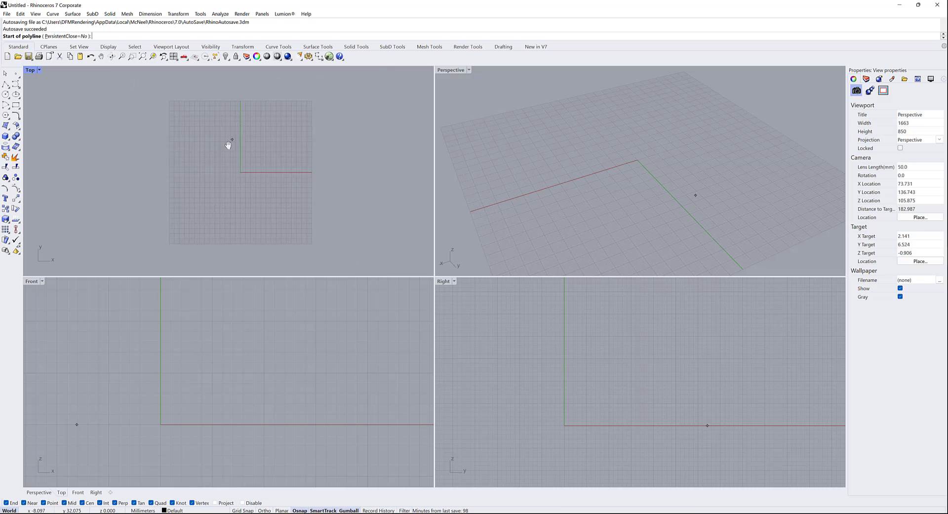
{"action": "scroll", "coordinate": [228, 145], "scroll_direction": "up", "scroll_amount": 5}
{"action": "left_click", "coordinate": [193, 124]}
{"action": "left_click", "coordinate": [285, 187]}
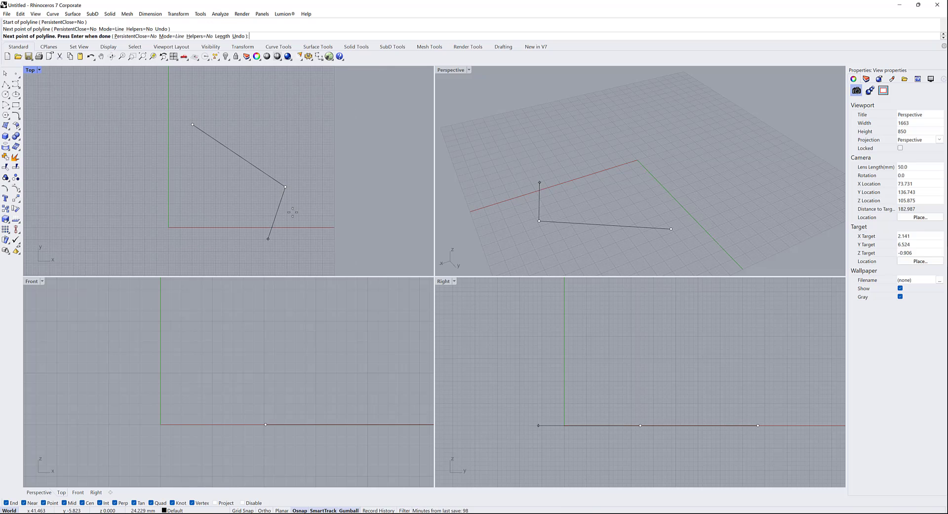
{"action": "key", "text": "Return"}
{"action": "scroll", "coordinate": [221, 173], "scroll_direction": "up", "scroll_amount": 2}
{"action": "left_click", "coordinate": [299, 511]}
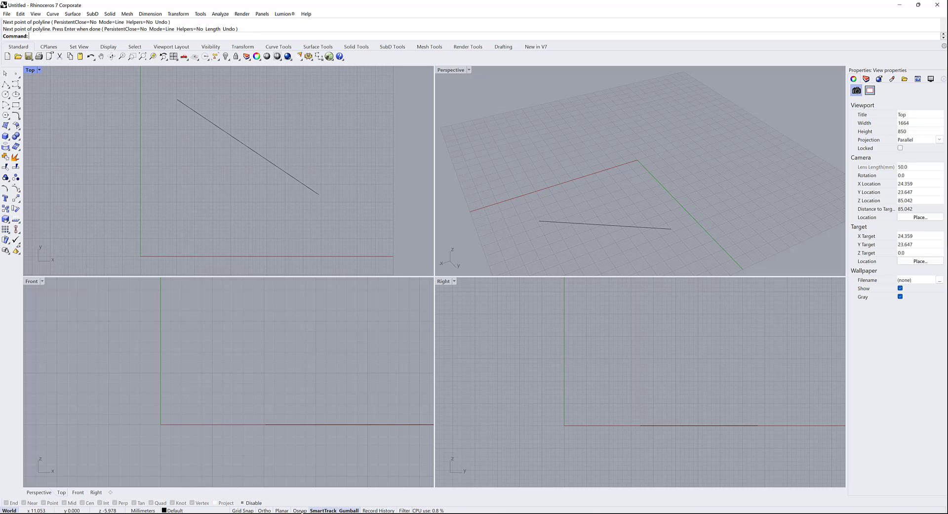
{"action": "left_click", "coordinate": [300, 510]}
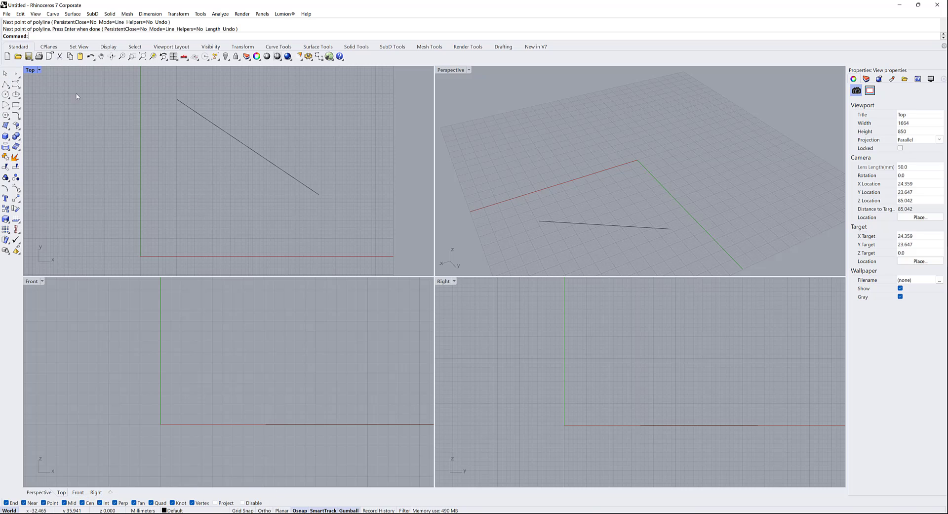
Draw a vertical polyline segment up from the line's midpoint using Ortho (F8)
{"action": "left_click", "coordinate": [6, 84]}
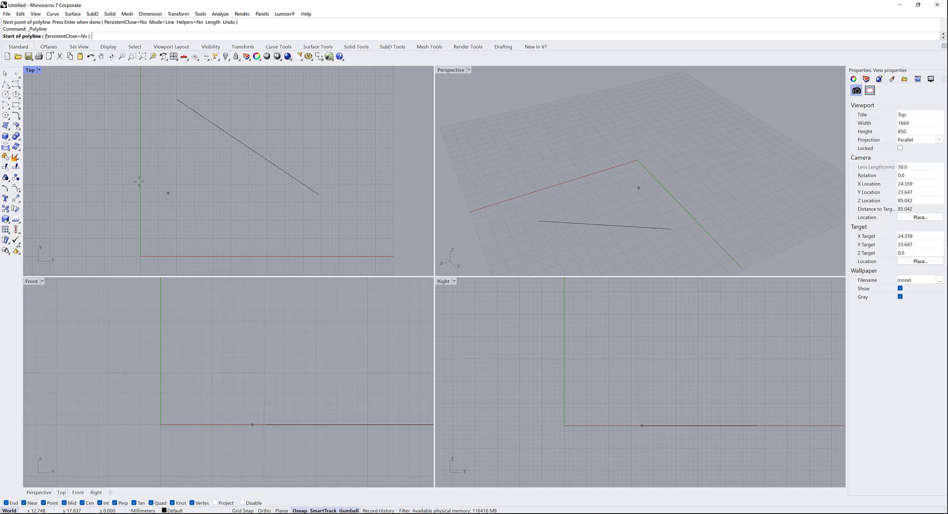
{"action": "scroll", "coordinate": [187, 166], "scroll_direction": "up", "scroll_amount": 1}
{"action": "right_click_drag", "start_coordinate": [187, 166], "coordinate": [157, 195]}
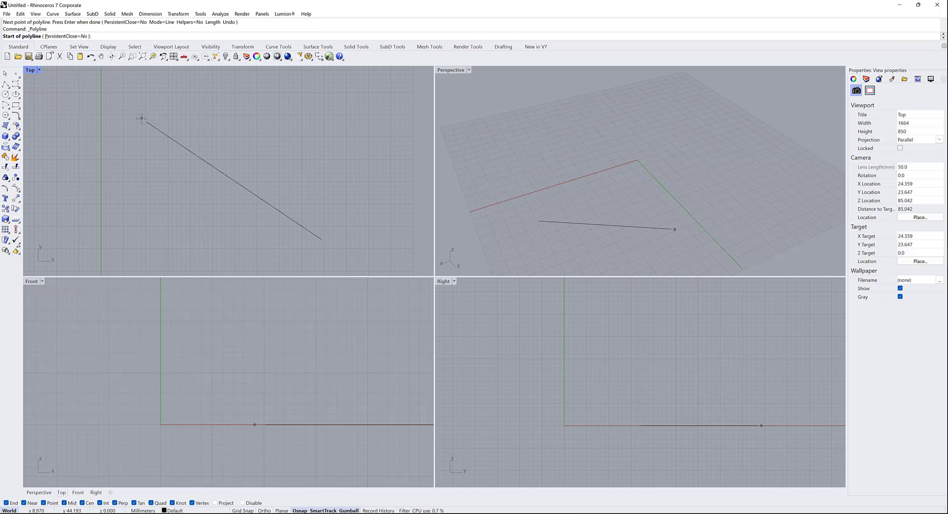
{"action": "mouse_move", "coordinate": [147, 121]}
{"action": "mouse_move", "coordinate": [234, 180]}
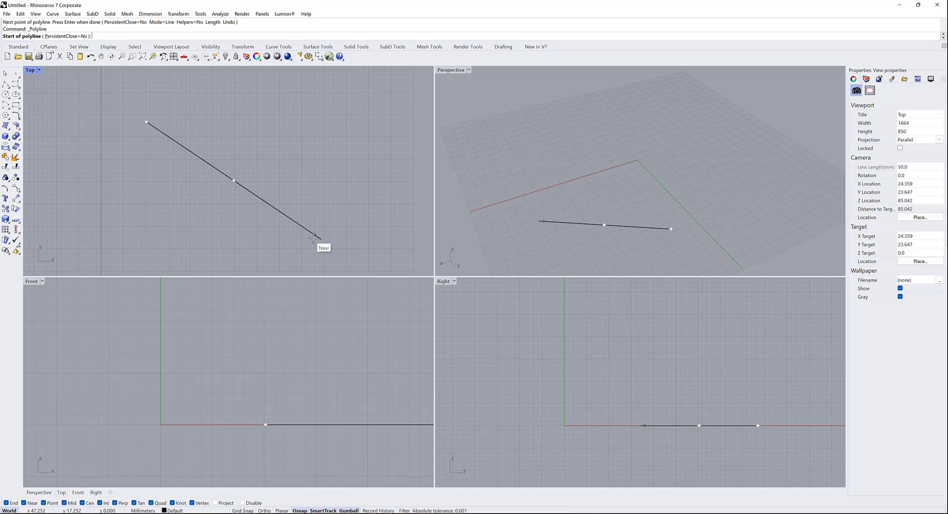
{"action": "mouse_move", "coordinate": [317, 237]}
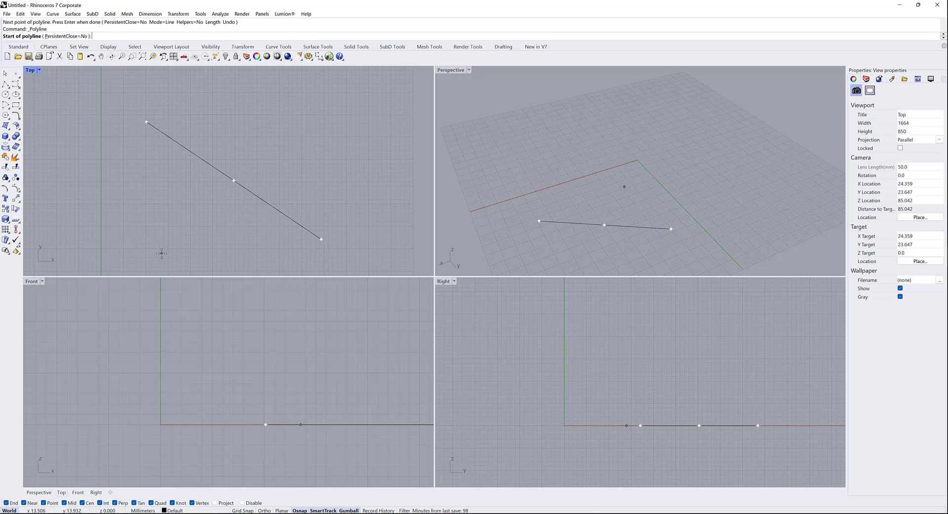
{"action": "left_click", "coordinate": [234, 181]}
{"action": "key", "text": "F8"}
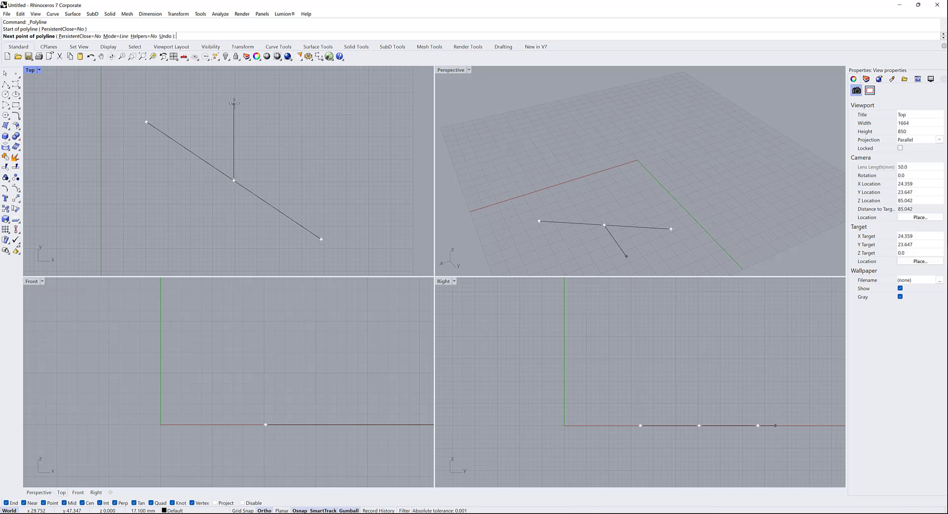
{"action": "left_click", "coordinate": [234, 103]}
{"action": "key", "text": "Return"}
Delete both curves, turn Ortho on, then start a polyline and cancel it with Esc
{"action": "key", "text": "ctrl+a"}
{"action": "key", "text": "Delete"}
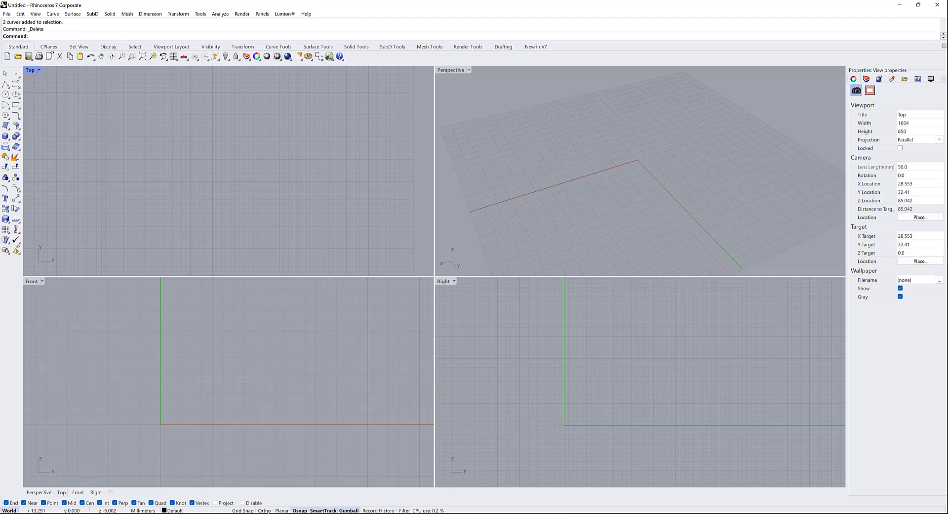
{"action": "left_click", "coordinate": [265, 510]}
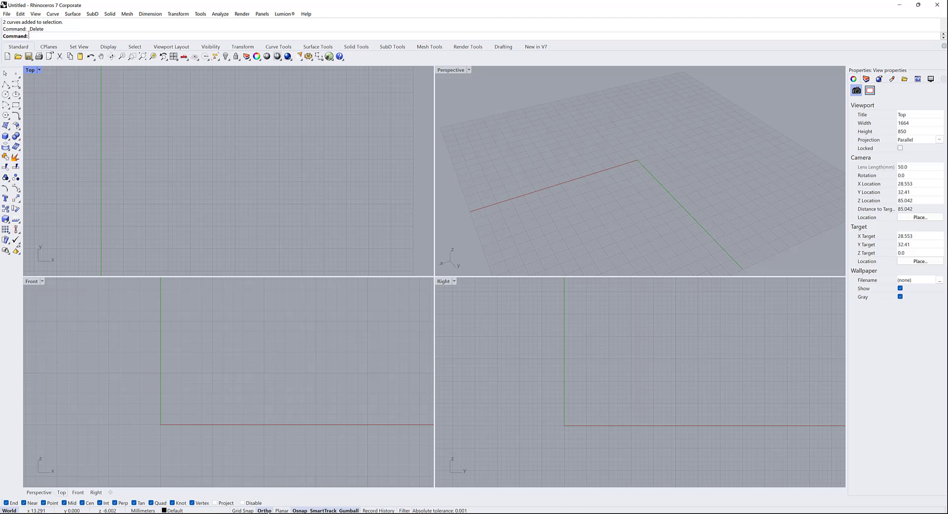
{"action": "left_click", "coordinate": [4, 87]}
{"action": "left_click", "coordinate": [172, 179]}
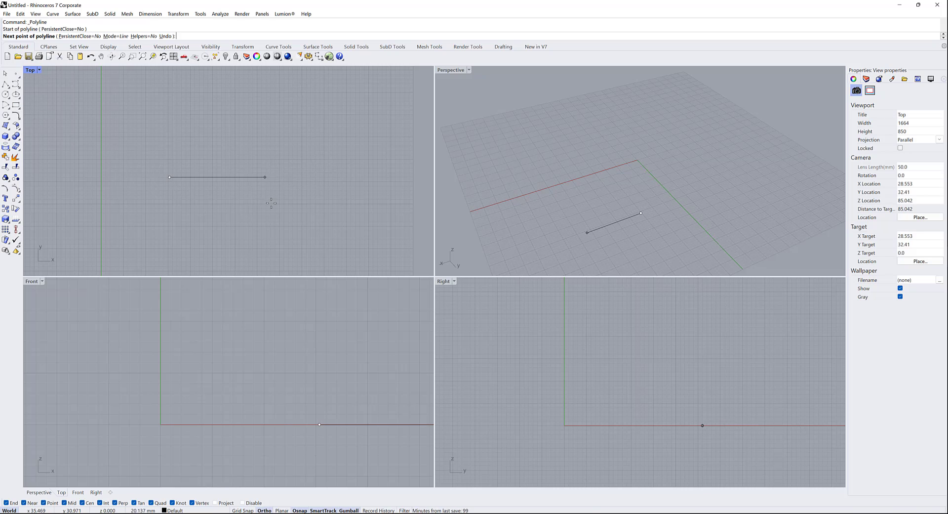
{"action": "right_click_drag", "start_coordinate": [169, 229], "coordinate": [284, 234]}
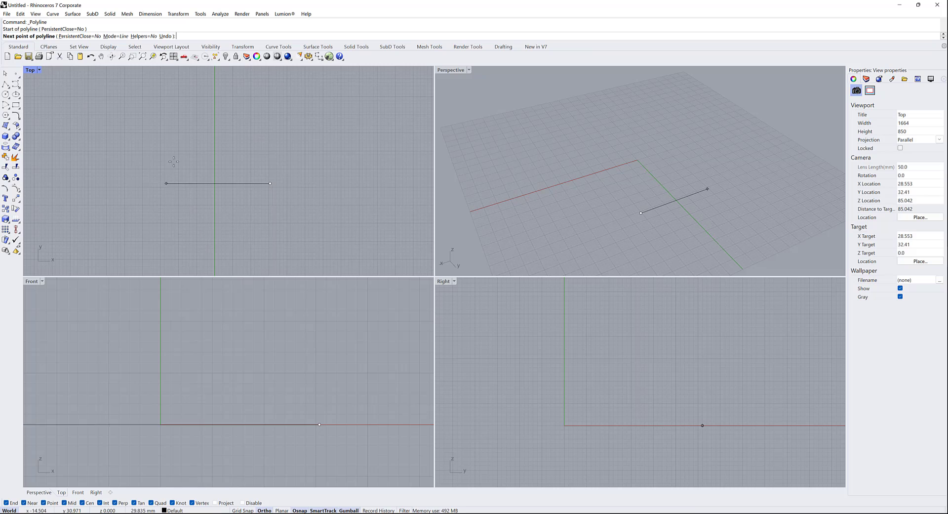
{"action": "key", "text": "Escape"}
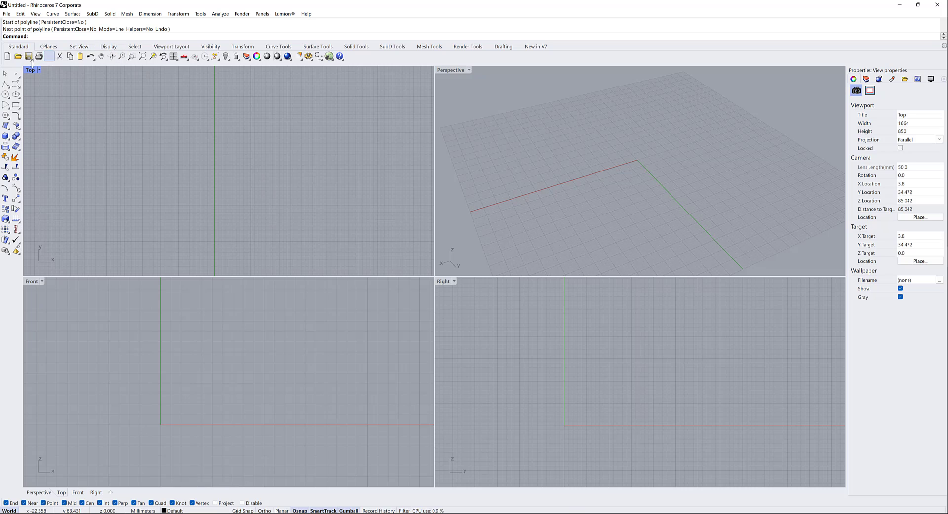
Start a stepped polyline through its first six corner points in the Top view
{"action": "left_click", "coordinate": [5, 84]}
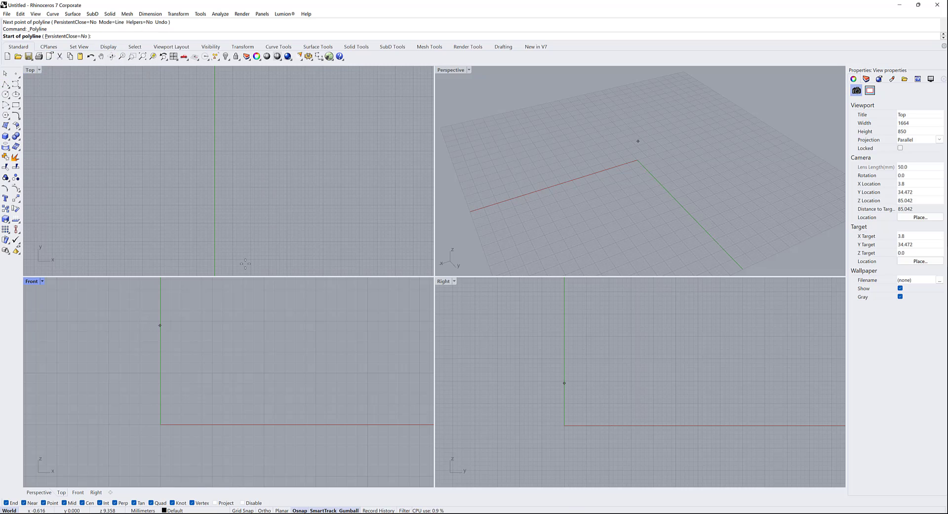
{"action": "left_click", "coordinate": [256, 206]}
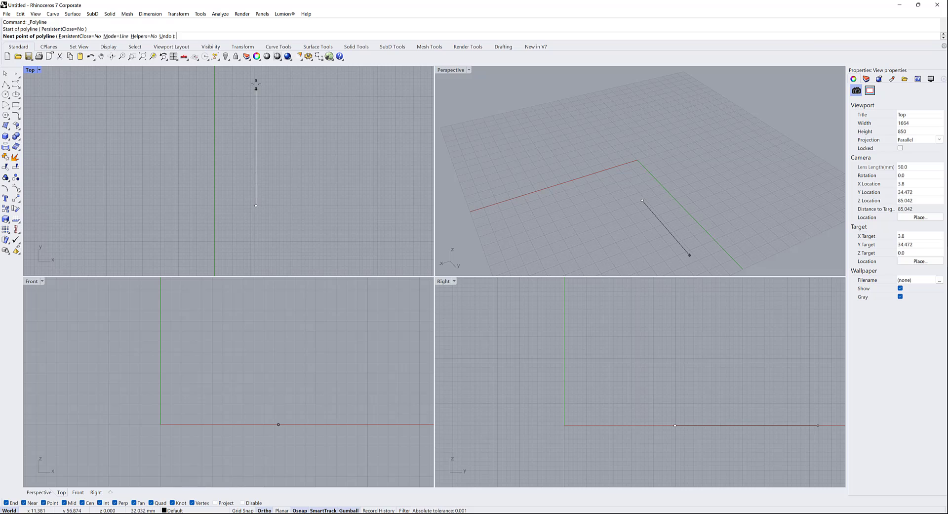
{"action": "left_click", "coordinate": [256, 87]}
{"action": "left_click", "coordinate": [395, 87]}
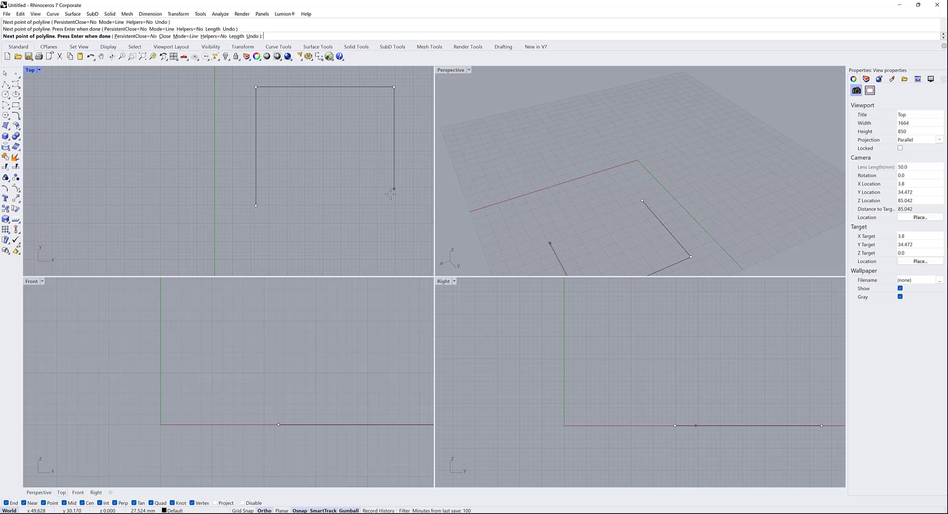
{"action": "left_click", "coordinate": [374, 222]}
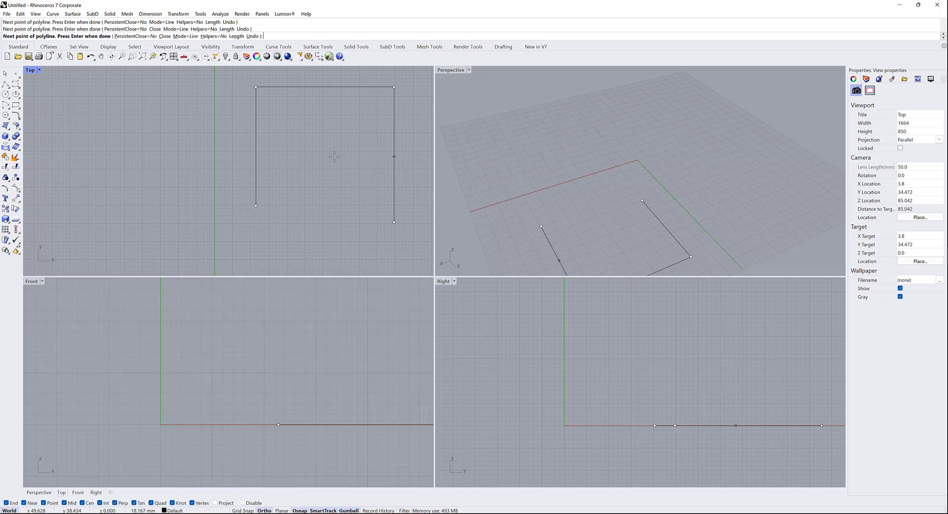
{"action": "left_click", "coordinate": [336, 157]}
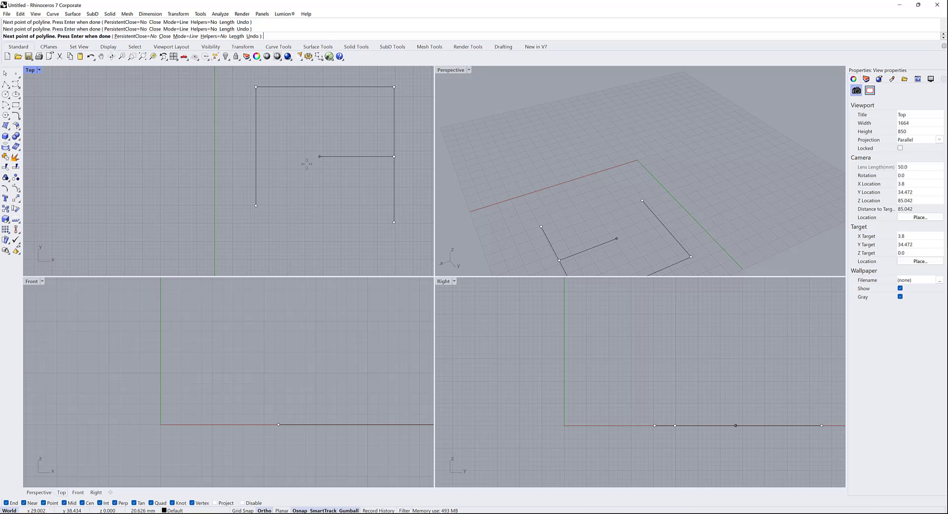
{"action": "left_click", "coordinate": [285, 258]}
Continue the polyline with more corners, toggling Ortho with F8 between right-angled and diagonal segments
{"action": "key", "text": "F8"}
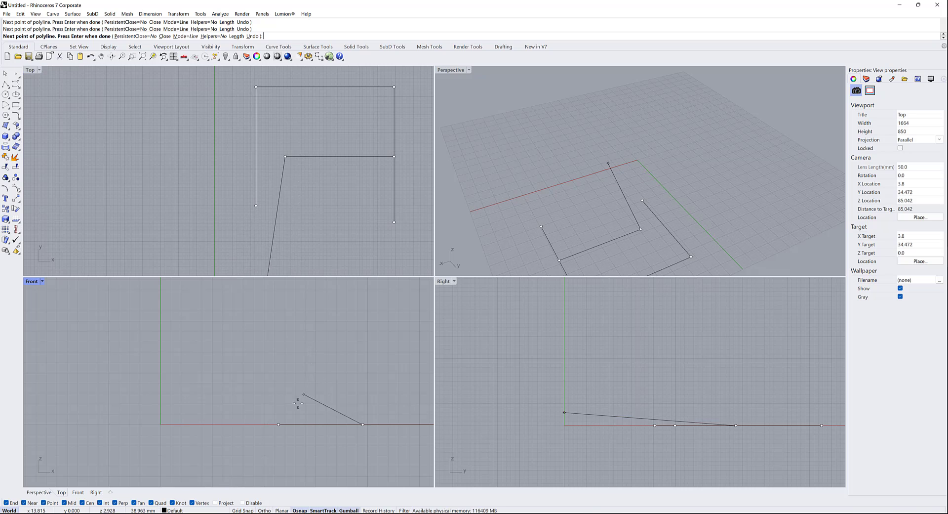
{"action": "left_click", "coordinate": [265, 510]}
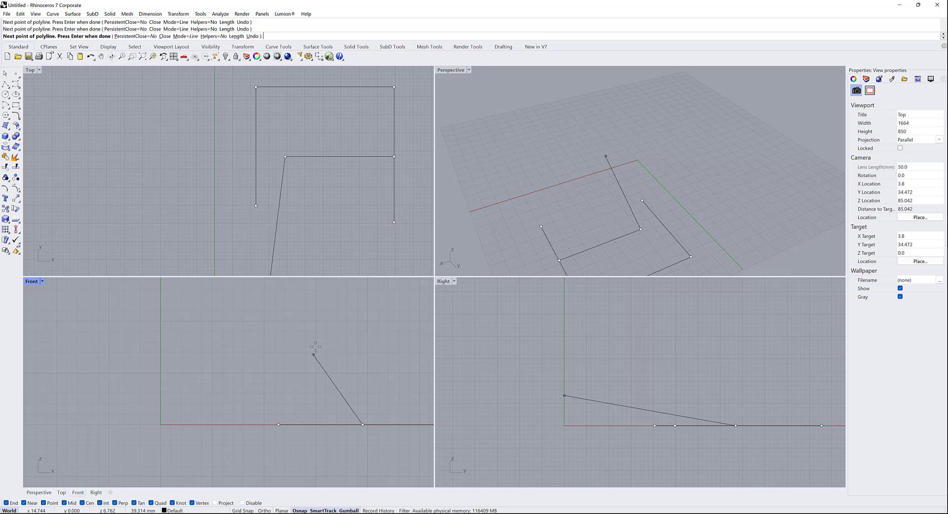
{"action": "left_click", "coordinate": [306, 224]}
{"action": "key", "text": "F8"}
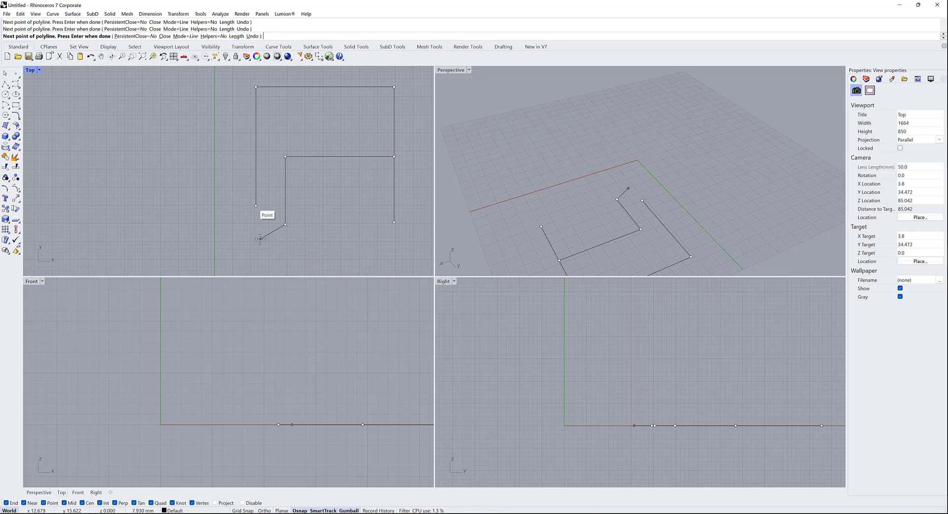
{"action": "key", "text": "F8"}
{"action": "left_click", "coordinate": [188, 224]}
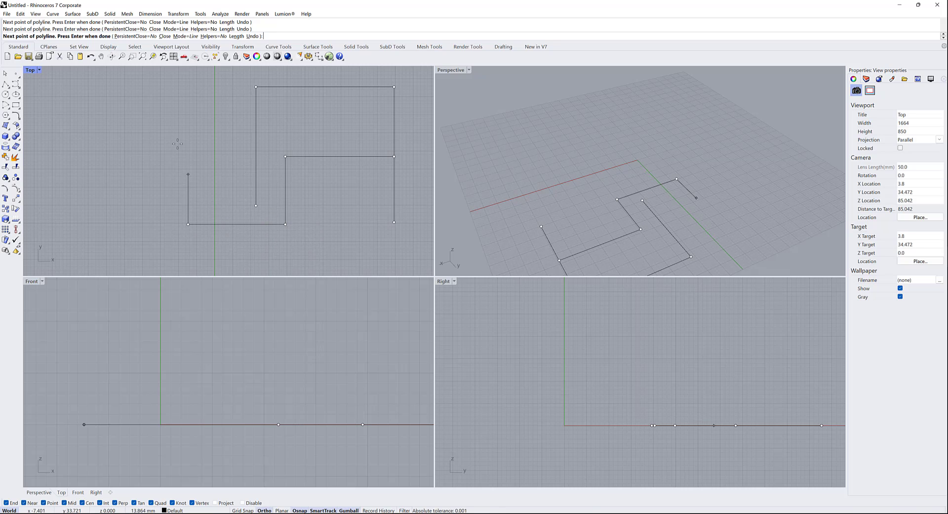
{"action": "left_click", "coordinate": [192, 109]}
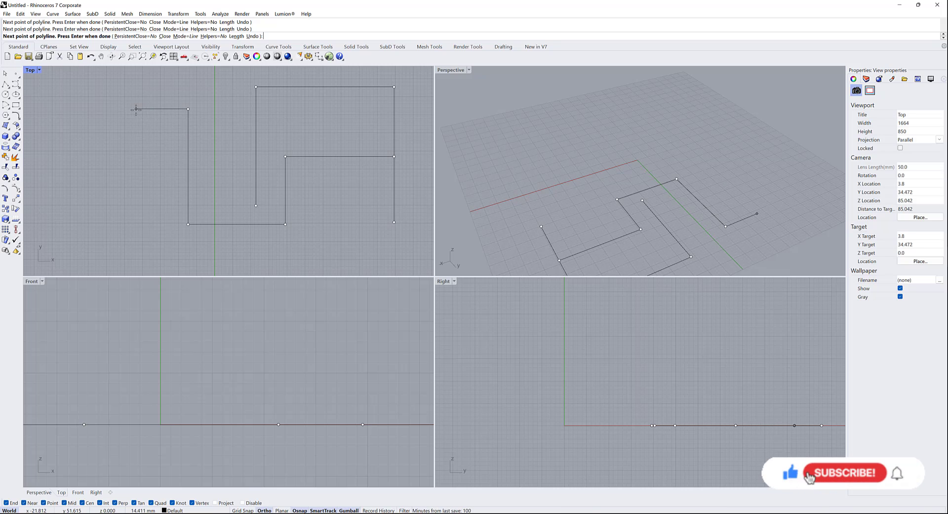
{"action": "left_click", "coordinate": [137, 108]}
{"action": "key", "text": "F8"}
Finish the stepped polyline with Enter, then select all and delete it
{"action": "right_click_drag", "start_coordinate": [154, 221], "coordinate": [230, 220]}
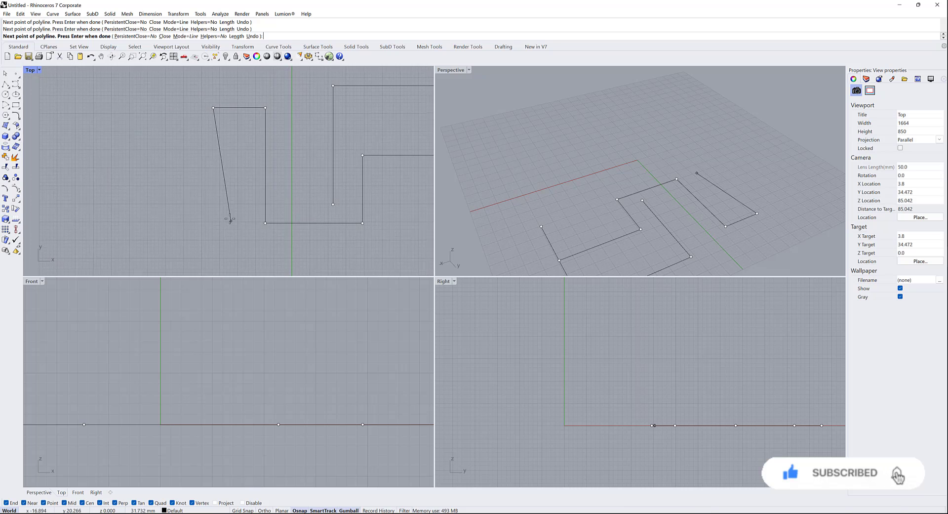
{"action": "scroll", "coordinate": [223, 203], "scroll_direction": "down", "scroll_amount": 2}
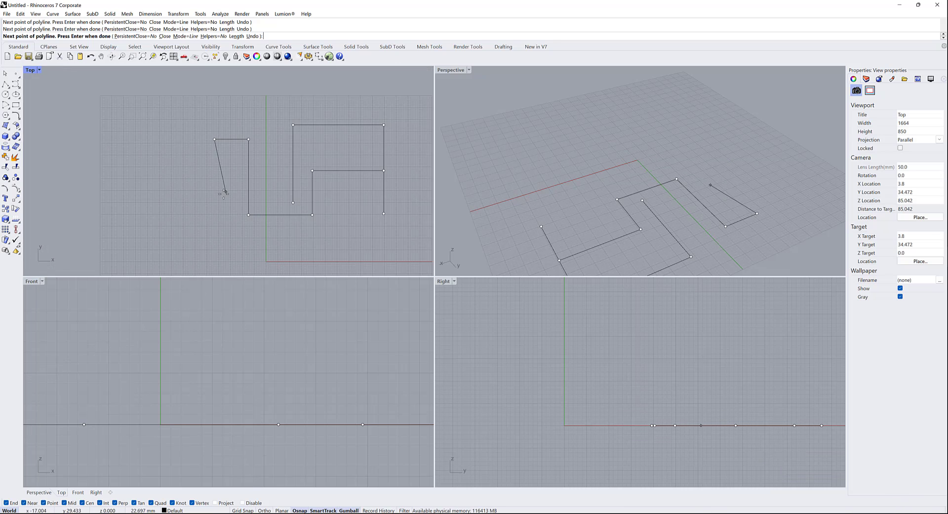
{"action": "key", "text": "Return"}
{"action": "key", "text": "ctrl+a"}
{"action": "key", "text": "Delete"}
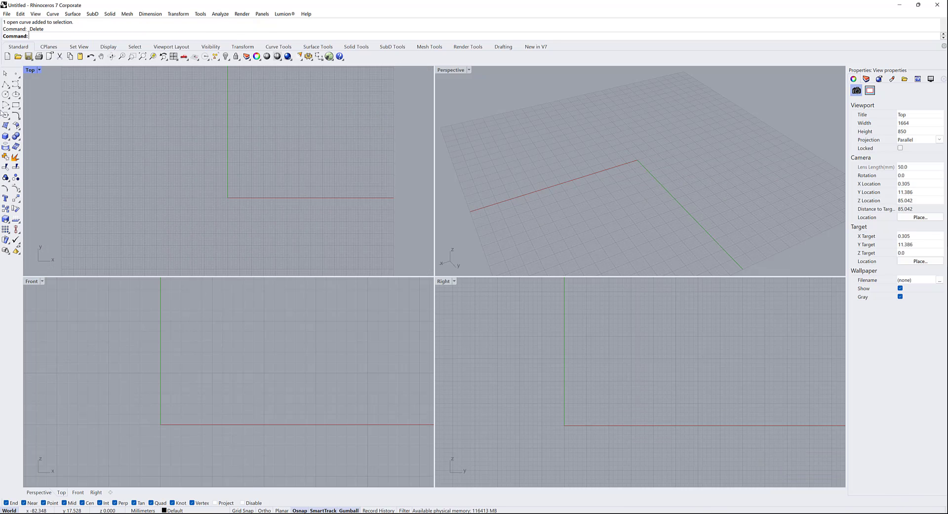
Draw a single diagonal line crossing the Y axis in the Top view with the Single Line tool
{"action": "left_click", "coordinate": [7, 85]}
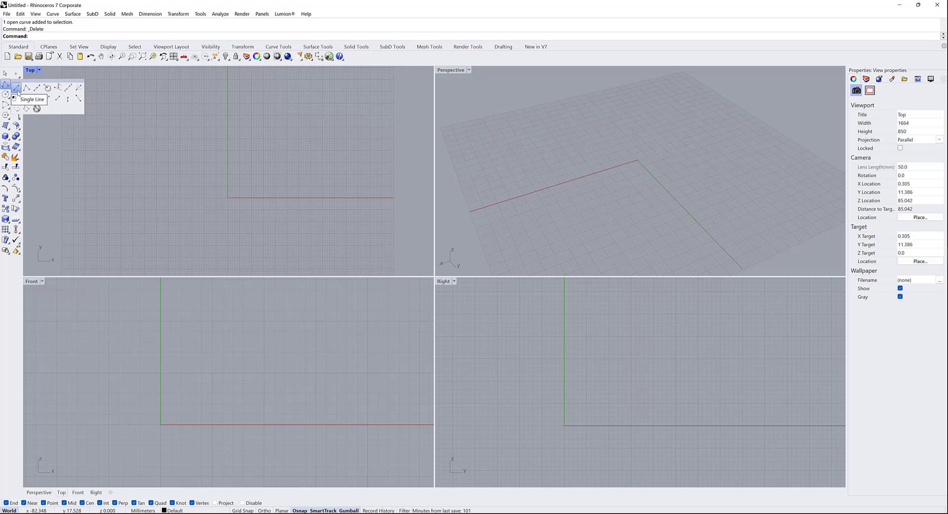
{"action": "left_click", "coordinate": [17, 88]}
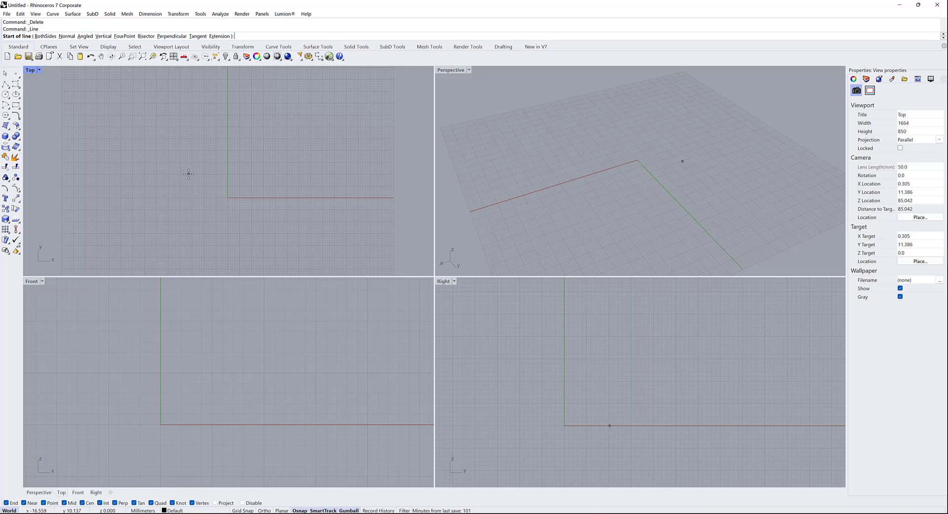
{"action": "left_click", "coordinate": [188, 173]}
{"action": "left_click", "coordinate": [291, 116]}
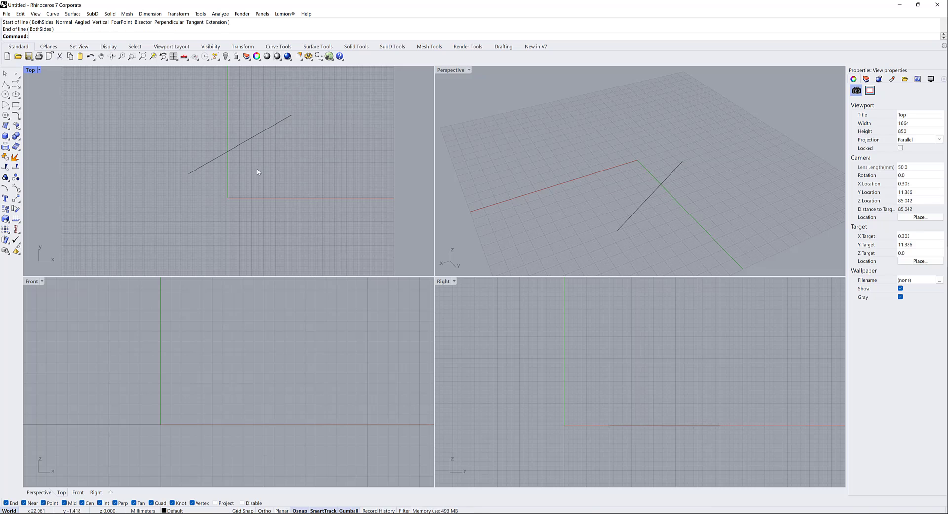
{"action": "right_click_drag", "start_coordinate": [271, 159], "coordinate": [278, 189]}
{"action": "scroll", "coordinate": [279, 189], "scroll_direction": "up", "scroll_amount": 2}
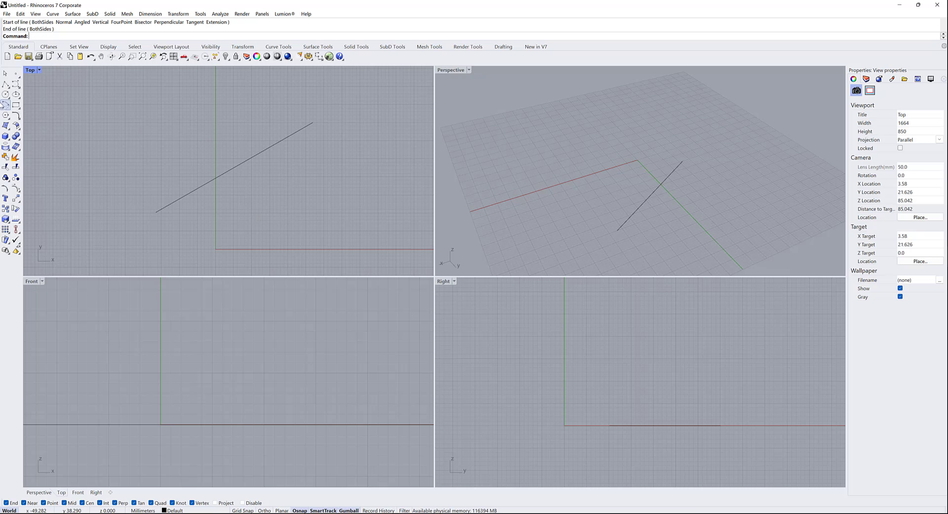
{"action": "left_click", "coordinate": [6, 85]}
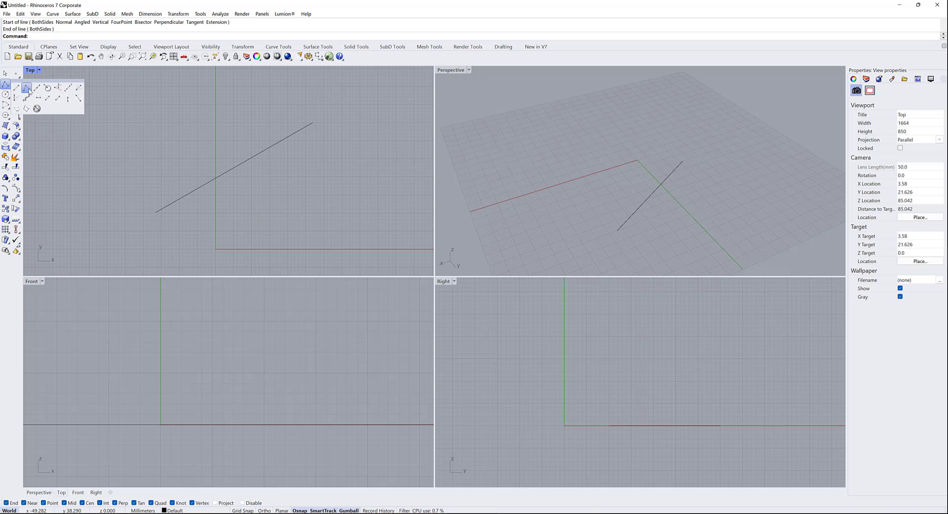
Draw an irregular nine-vertex open polyline in the Top view
{"action": "left_click", "coordinate": [27, 88]}
{"action": "scroll", "coordinate": [247, 156], "scroll_direction": "down", "scroll_amount": 2}
{"action": "left_click", "coordinate": [193, 226]}
{"action": "left_click", "coordinate": [355, 157]}
{"action": "left_click", "coordinate": [313, 115]}
{"action": "left_click", "coordinate": [249, 116]}
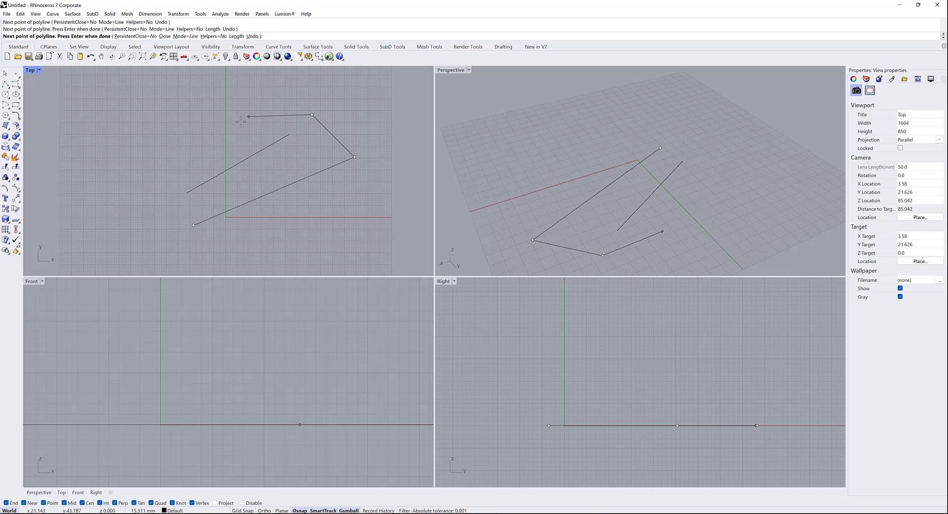
{"action": "left_click", "coordinate": [239, 123]}
{"action": "left_click", "coordinate": [272, 171]}
{"action": "left_click", "coordinate": [286, 229]}
{"action": "left_click", "coordinate": [220, 249]}
{"action": "left_click", "coordinate": [132, 145]}
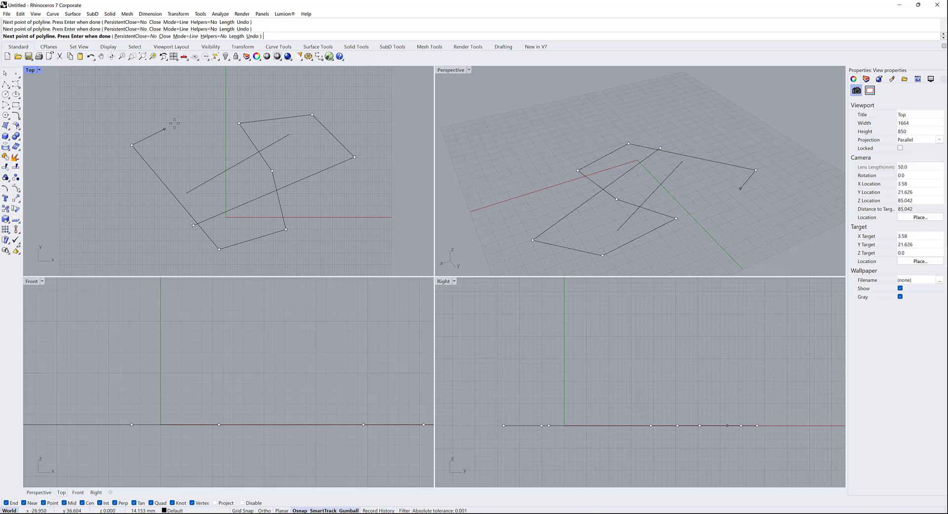
{"action": "key", "text": "Return"}
Select the polyline and delete it together with the diagonal line
{"action": "left_click", "coordinate": [217, 215]}
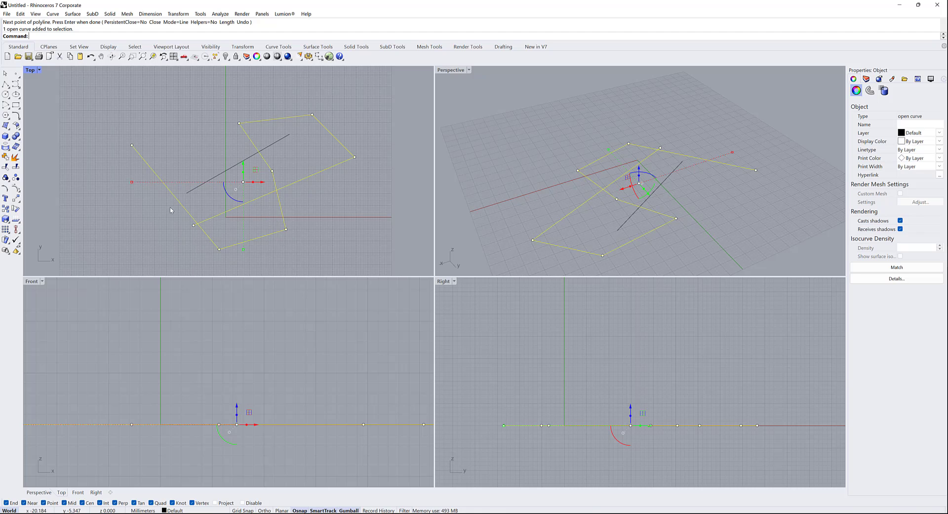
{"action": "key", "text": "Escape"}
{"action": "left_click", "coordinate": [271, 168]}
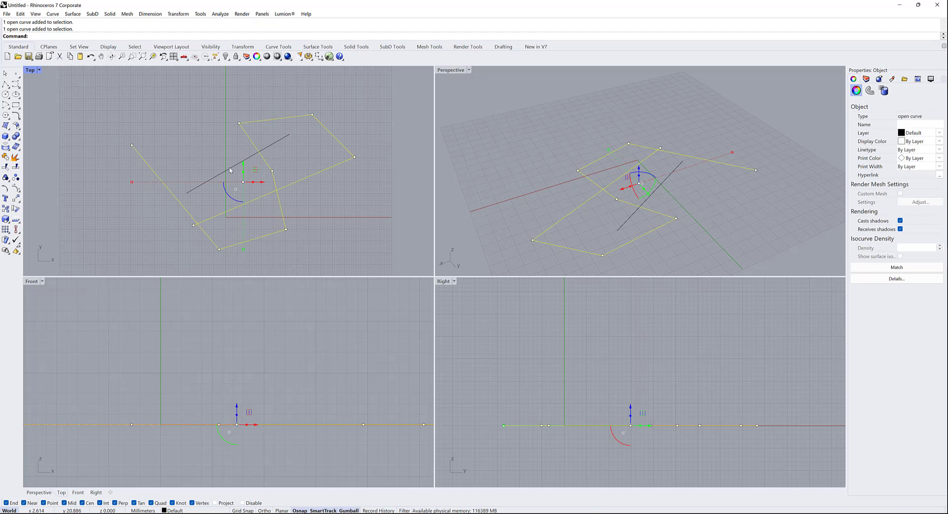
{"action": "key", "text": "Delete"}
{"action": "key", "text": "Return"}
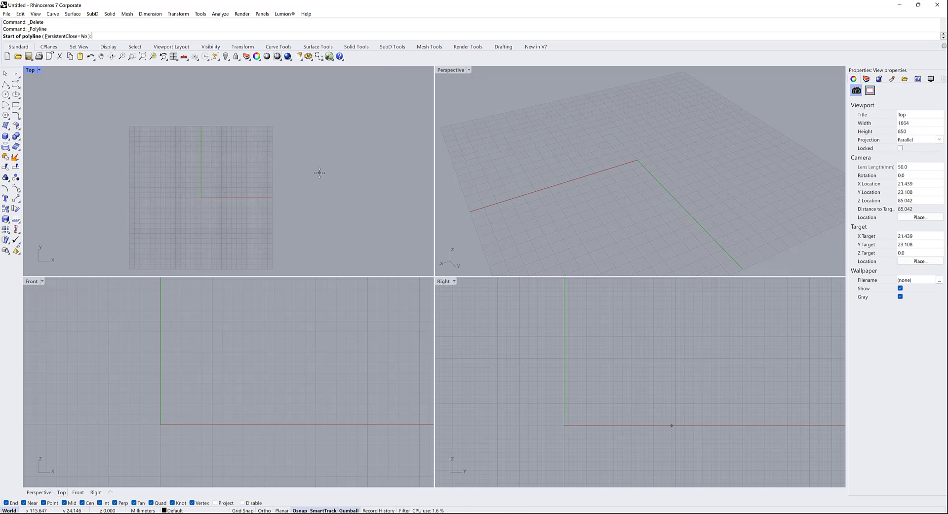
{"action": "scroll", "coordinate": [180, 117], "scroll_direction": "up", "scroll_amount": 2}
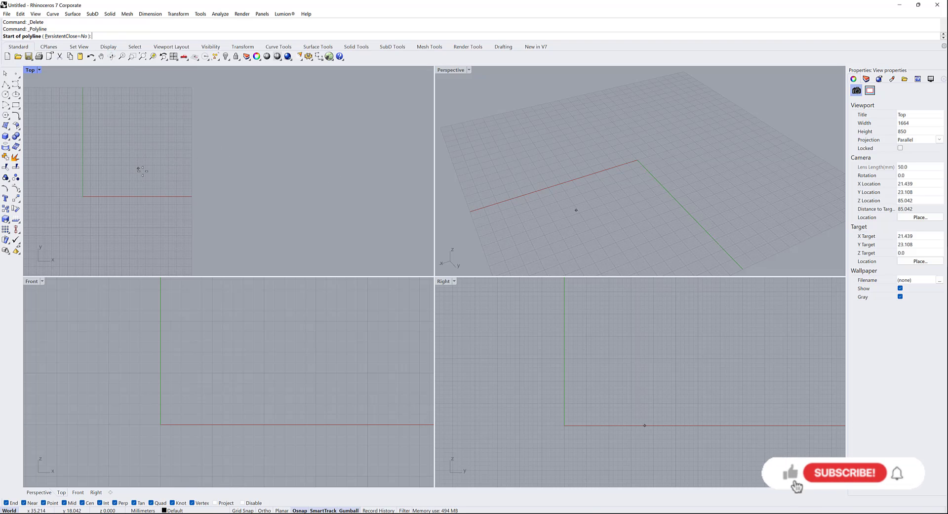
{"action": "left_click", "coordinate": [226, 180]}
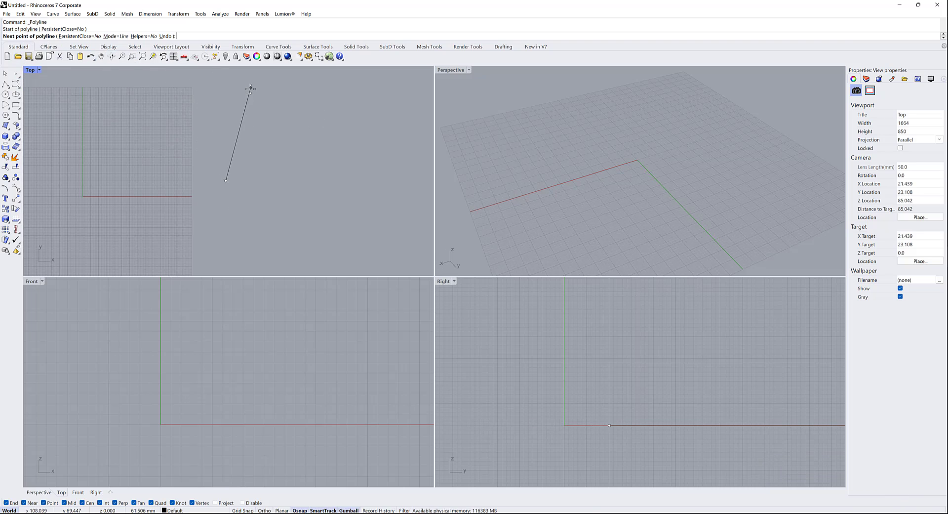
{"action": "left_click", "coordinate": [272, 131]}
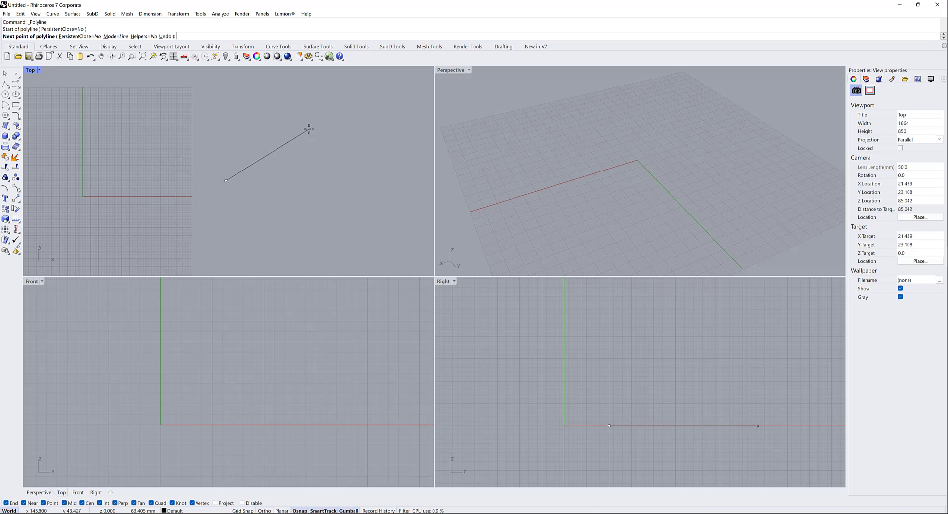
{"action": "left_click", "coordinate": [303, 129]}
{"action": "left_click", "coordinate": [349, 200]}
{"action": "left_click", "coordinate": [284, 239]}
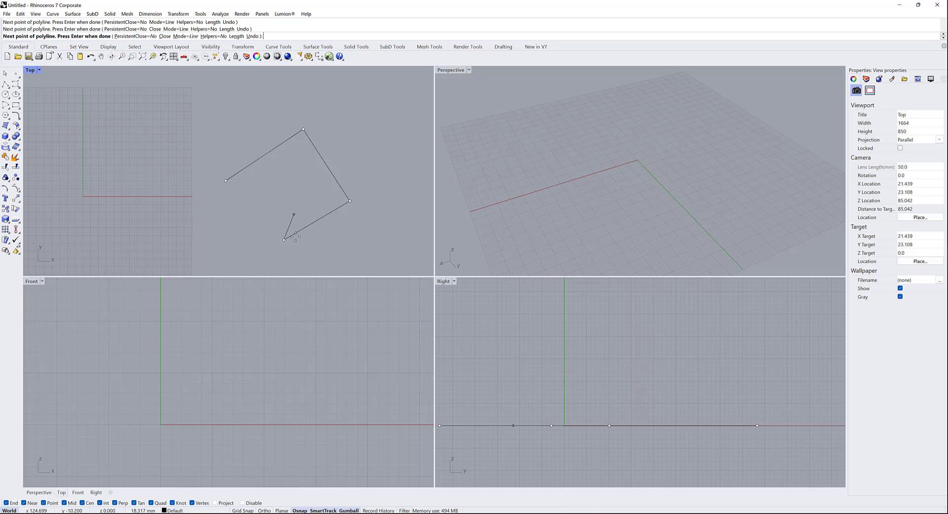
{"action": "key", "text": "Return"}
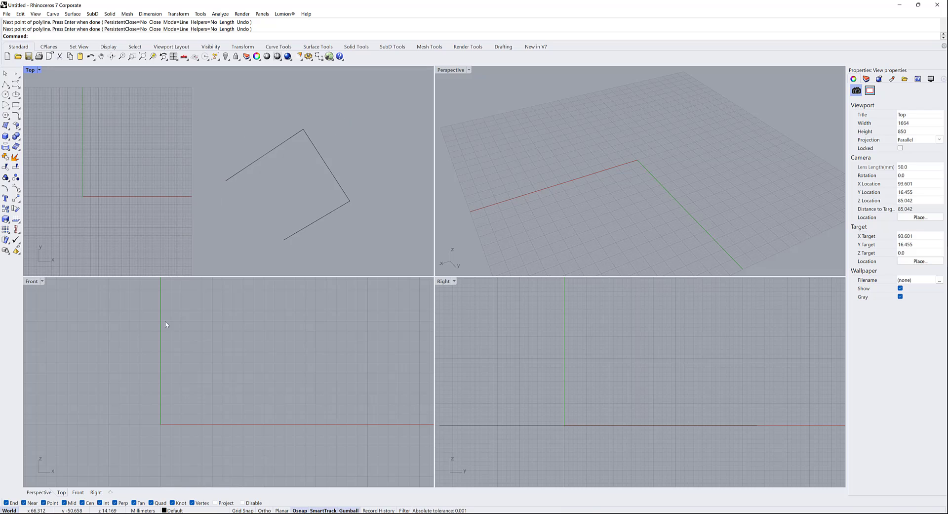
{"action": "key", "text": "Delete"}
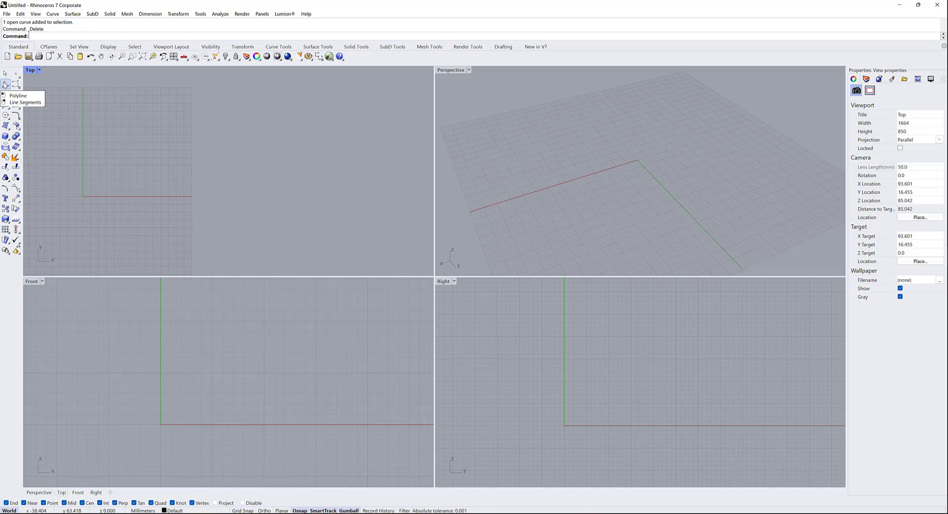
Re-centre the Top view and draw a five-point open polyline shaped like a triangle with a tail
{"action": "right_click_drag", "start_coordinate": [127, 166], "coordinate": [238, 200]}
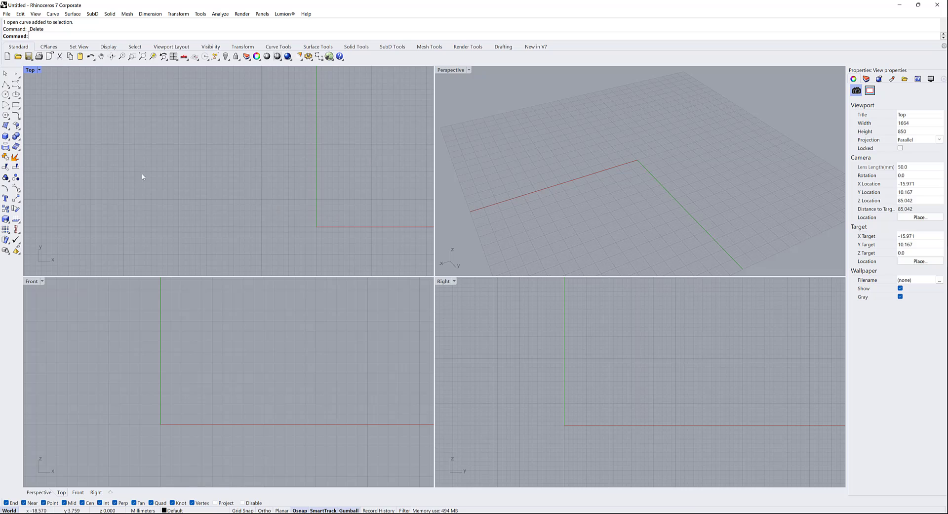
{"action": "left_click", "coordinate": [6, 85]}
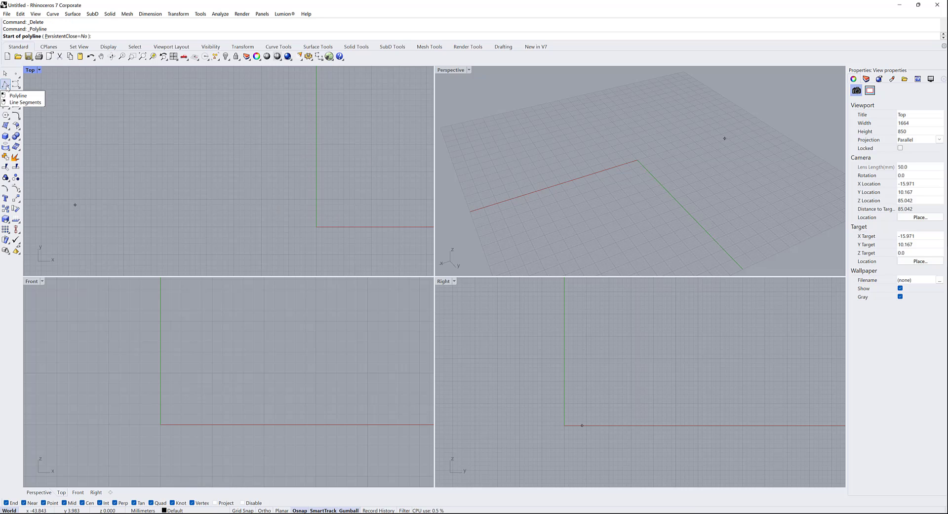
{"action": "left_click", "coordinate": [6, 86]}
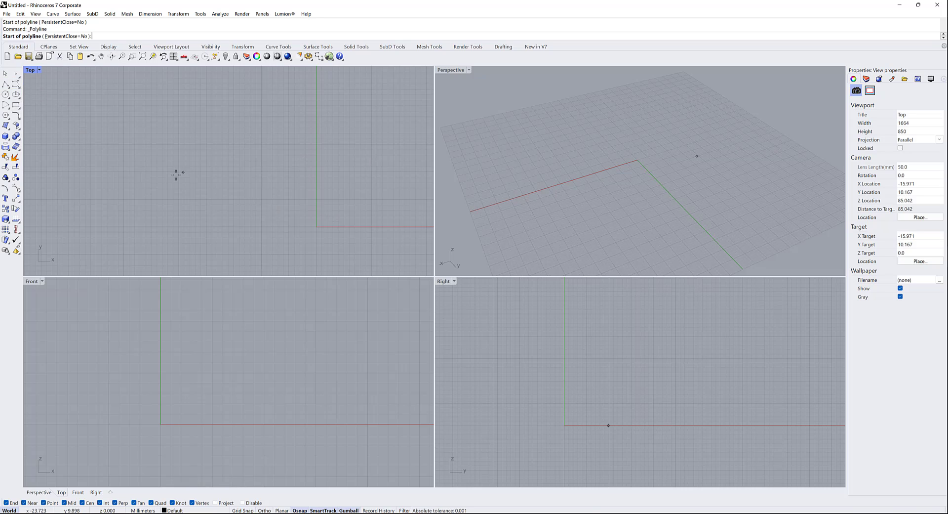
{"action": "left_click", "coordinate": [131, 179]}
{"action": "left_click", "coordinate": [201, 102]}
{"action": "left_click", "coordinate": [226, 166]}
{"action": "left_click", "coordinate": [150, 202]}
{"action": "left_click", "coordinate": [231, 197]}
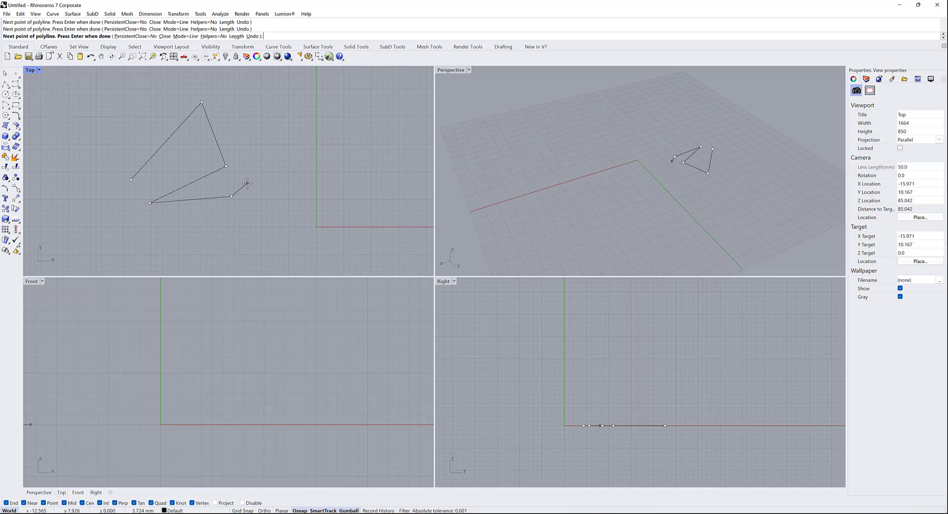
{"action": "key", "text": "Return"}
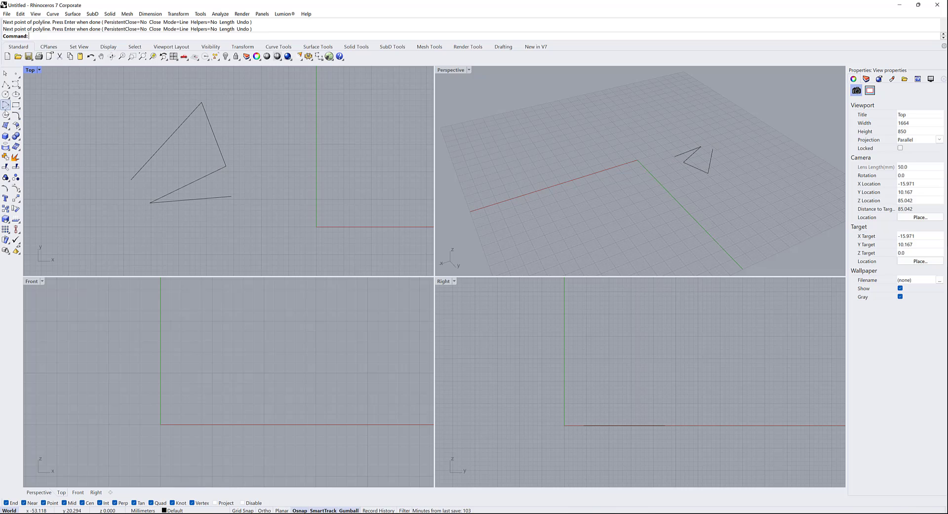
Draw a six-point shape of separate line segments in the Top view
{"action": "right_click", "coordinate": [5, 85]}
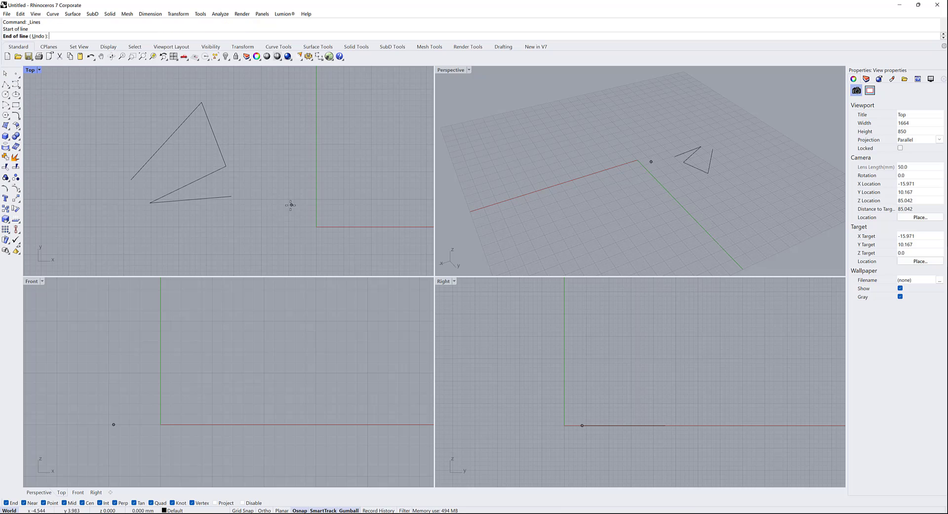
{"action": "left_click", "coordinate": [292, 204]}
{"action": "left_click", "coordinate": [305, 114]}
{"action": "left_click", "coordinate": [351, 145]}
{"action": "left_click", "coordinate": [309, 238]}
{"action": "left_click", "coordinate": [341, 231]}
{"action": "left_click", "coordinate": [390, 163]}
{"action": "key", "text": "Return"}
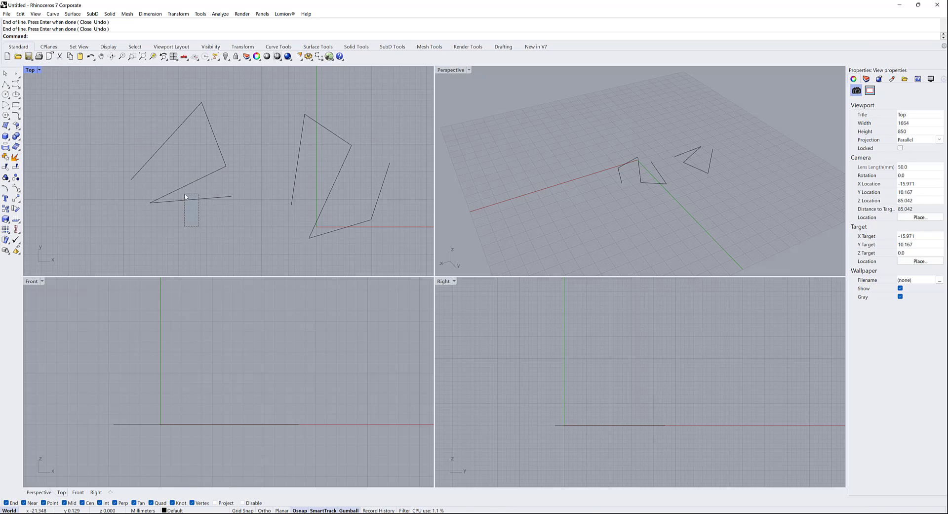
Select the drawn curves in the Top view using crossing windows and clicks
{"action": "left_click_drag", "start_coordinate": [186, 196], "coordinate": [185, 194]}
{"action": "right_click_drag", "start_coordinate": [127, 190], "coordinate": [119, 196]}
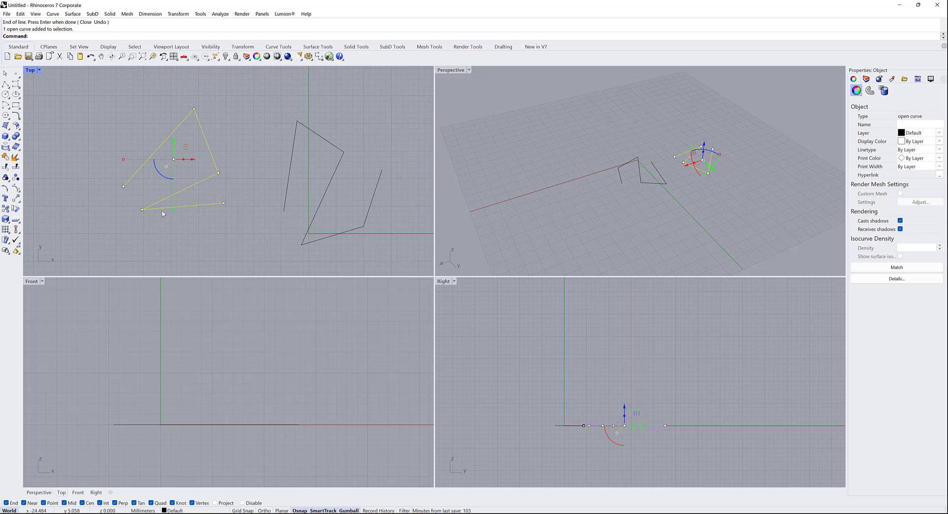
{"action": "key", "text": "Escape"}
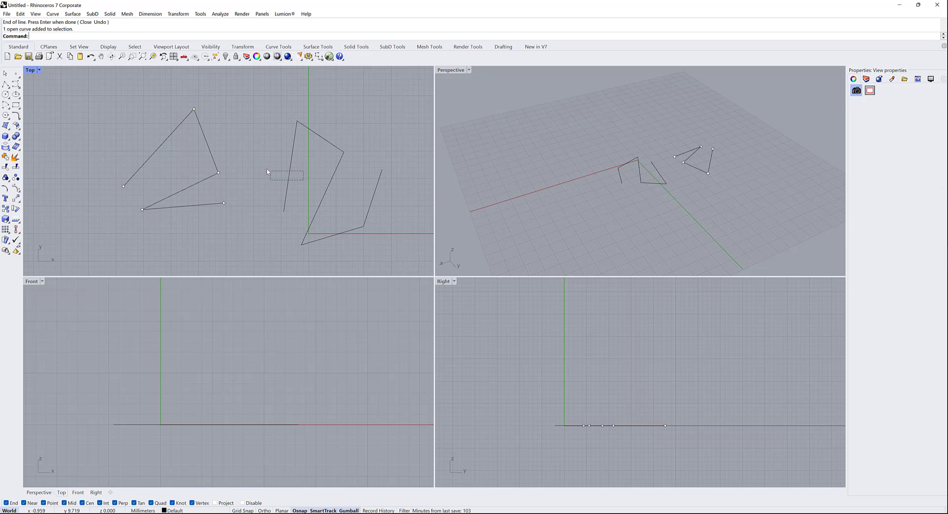
{"action": "left_click", "coordinate": [321, 201]}
{"action": "key", "text": "Escape"}
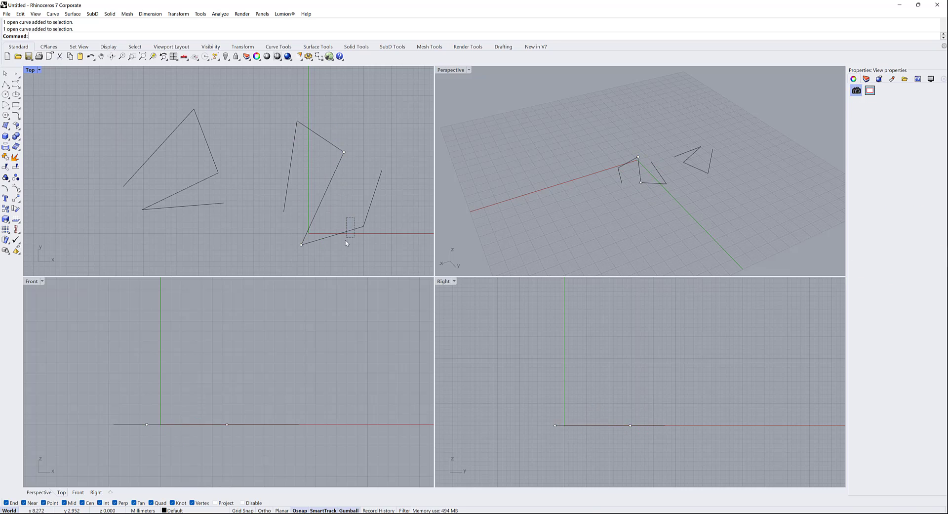
{"action": "left_click", "coordinate": [372, 200]}
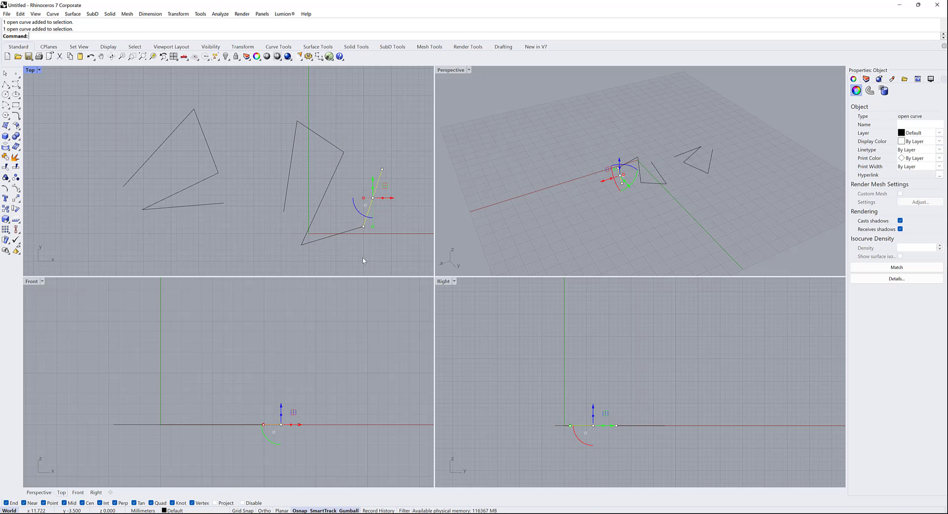
{"action": "left_click_drag", "start_coordinate": [281, 120], "coordinate": [143, 113]}
{"action": "key", "text": "Escape"}
Delete the six curves and create a triangular surface from three corner points in Perspective
{"action": "key", "text": "Delete"}
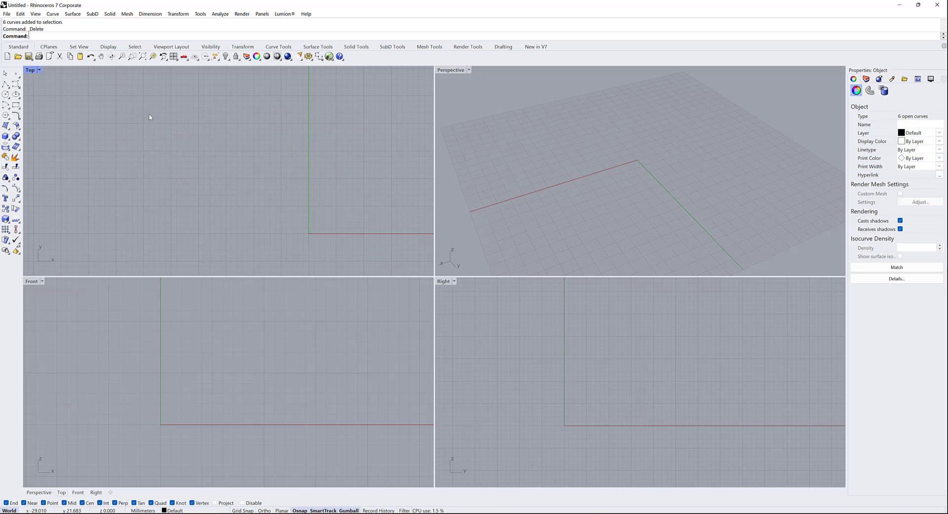
{"action": "left_click", "coordinate": [8, 140]}
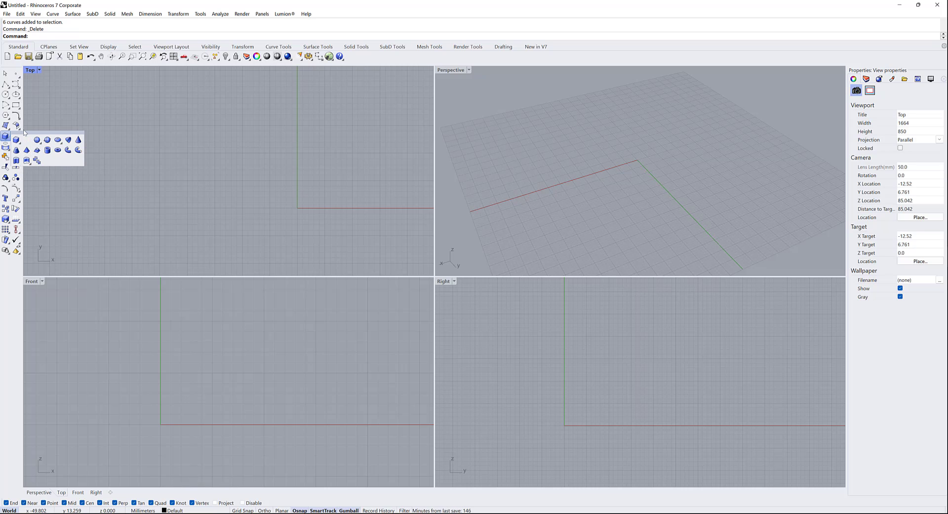
{"action": "left_click", "coordinate": [9, 129]}
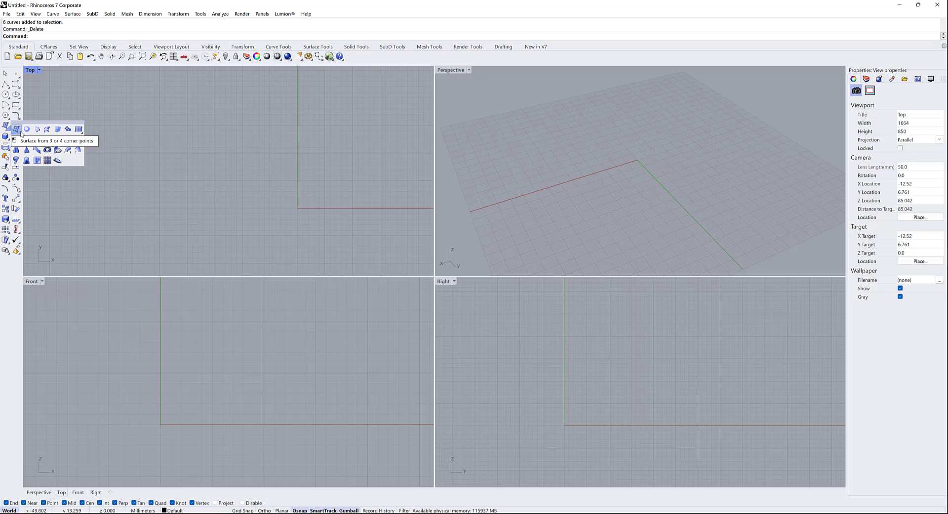
{"action": "left_click", "coordinate": [20, 132]}
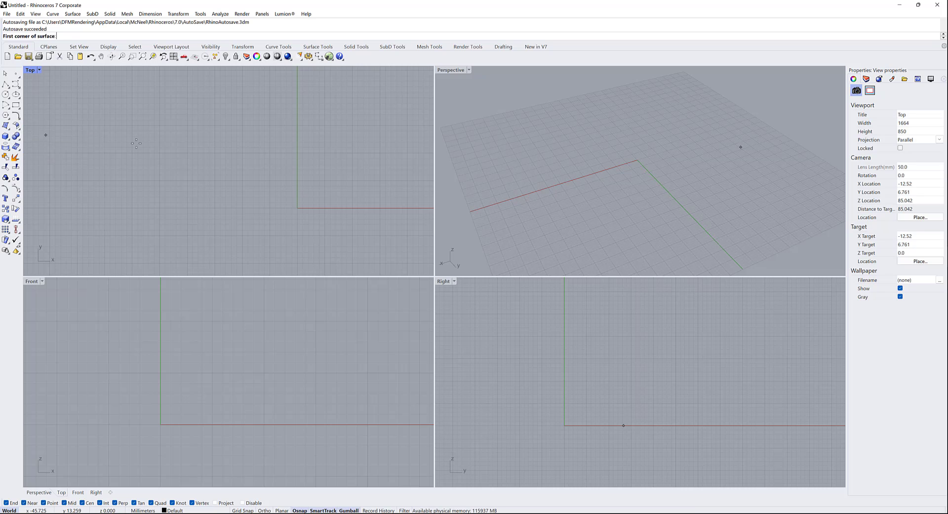
{"action": "left_click", "coordinate": [525, 153]}
{"action": "left_click", "coordinate": [621, 110]}
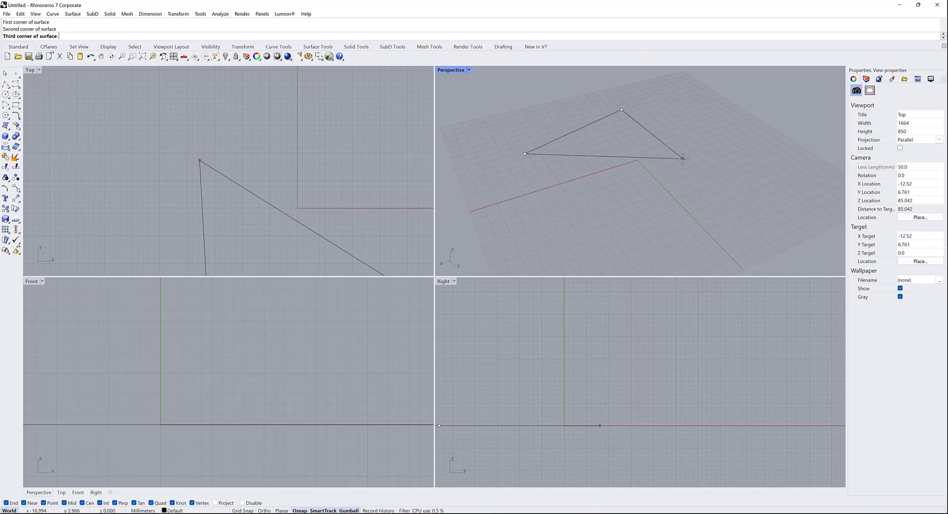
{"action": "left_click", "coordinate": [685, 147]}
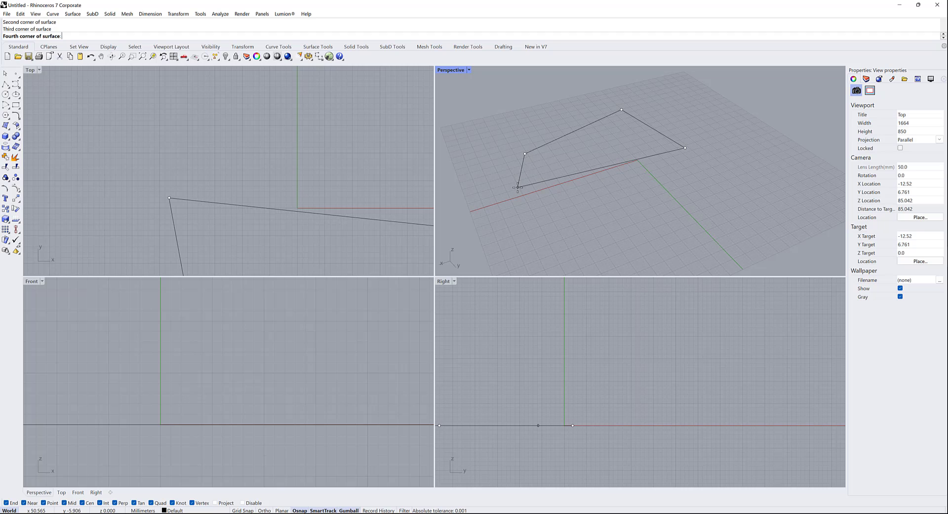
{"action": "left_click", "coordinate": [525, 153]}
Switch the Perspective view to Shaded display
{"action": "scroll", "coordinate": [634, 143], "scroll_direction": "up", "scroll_amount": 2}
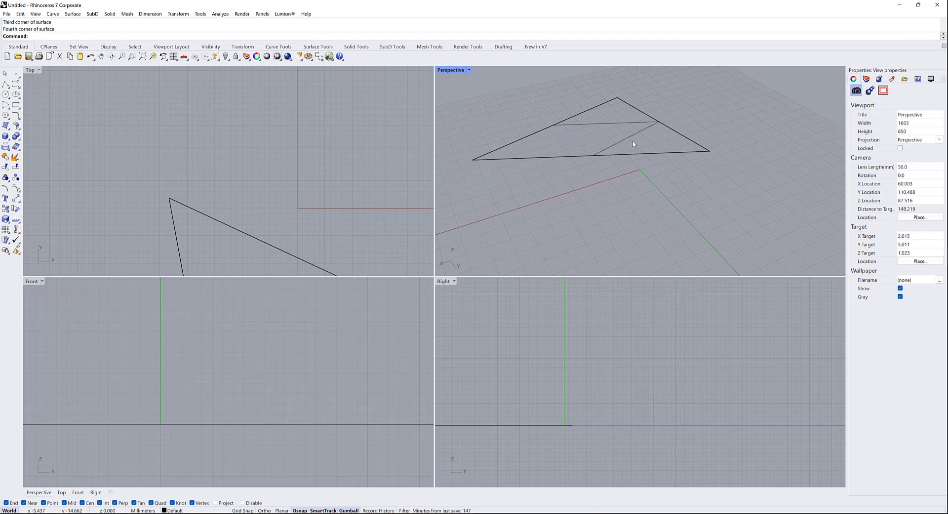
{"action": "mouse_move", "coordinate": [637, 130]}
{"action": "right_mouse_down"}
{"action": "mouse_move", "coordinate": [635, 173]}
{"action": "mouse_move", "coordinate": [614, 158]}
{"action": "right_mouse_up"}
{"action": "middle_click", "coordinate": [614, 158]}
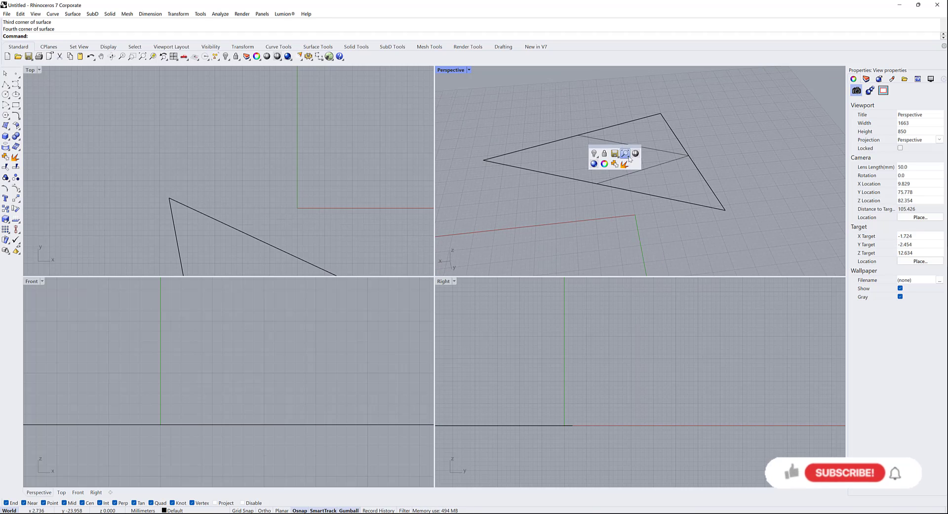
{"action": "left_click", "coordinate": [627, 149]}
{"action": "scroll", "coordinate": [627, 149], "scroll_direction": "down", "scroll_amount": 5}
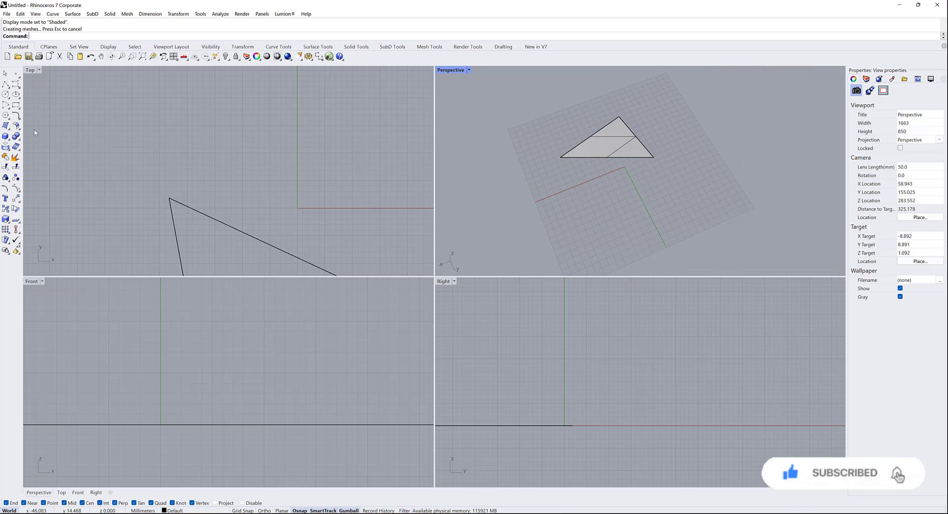
Create a four-sided surface from four corner points in the Perspective view
{"action": "left_click", "coordinate": [9, 129]}
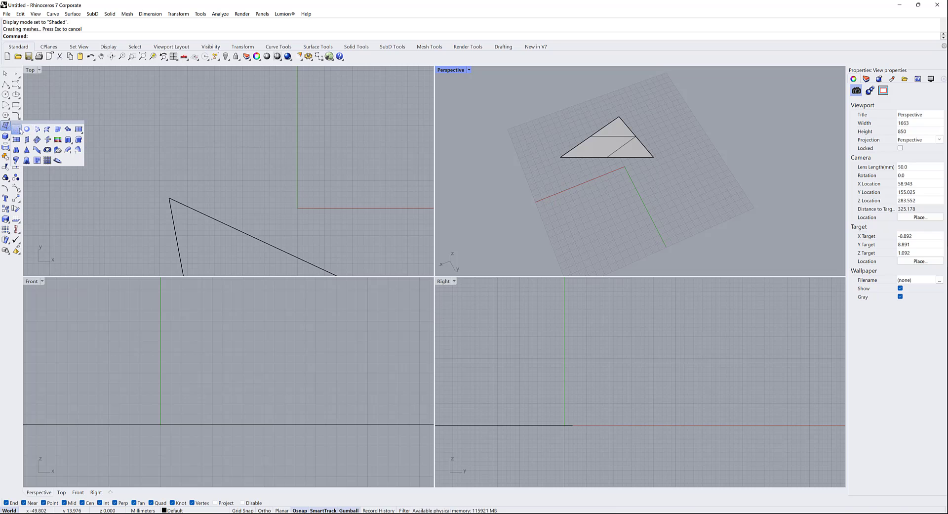
{"action": "left_click", "coordinate": [16, 129]}
{"action": "left_click", "coordinate": [578, 205]}
{"action": "left_click", "coordinate": [658, 177]}
{"action": "left_click", "coordinate": [677, 206]}
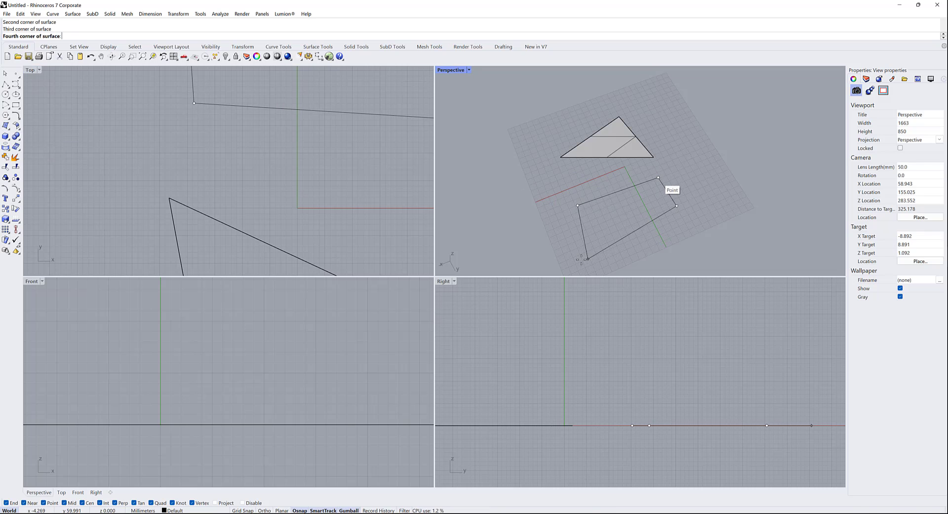
{"action": "left_click", "coordinate": [588, 258]}
{"action": "right_click_drag", "start_coordinate": [679, 196], "coordinate": [652, 161]}
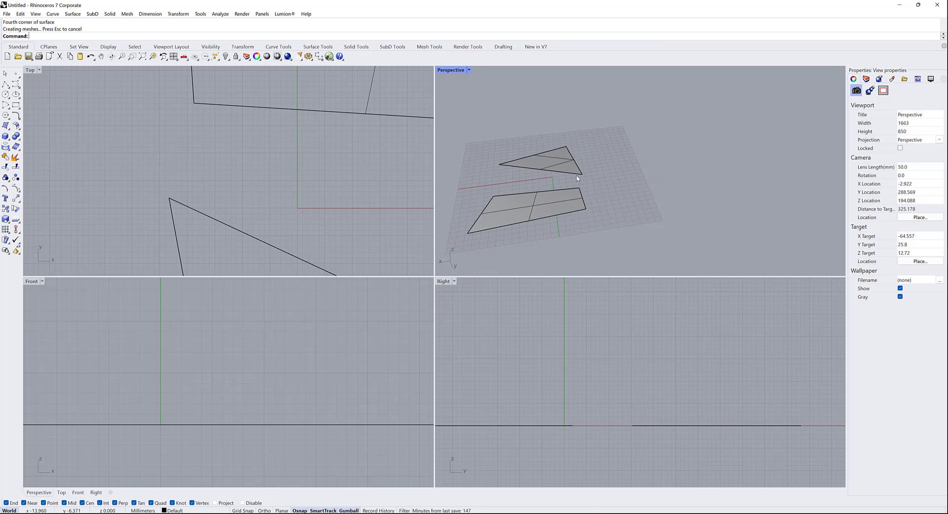
Maximise Perspective and create a twisted four-corner surface with one corner lifted above the grid
{"action": "double_click", "coordinate": [449, 70]}
{"action": "scroll", "coordinate": [514, 145], "scroll_direction": "down", "scroll_amount": 3}
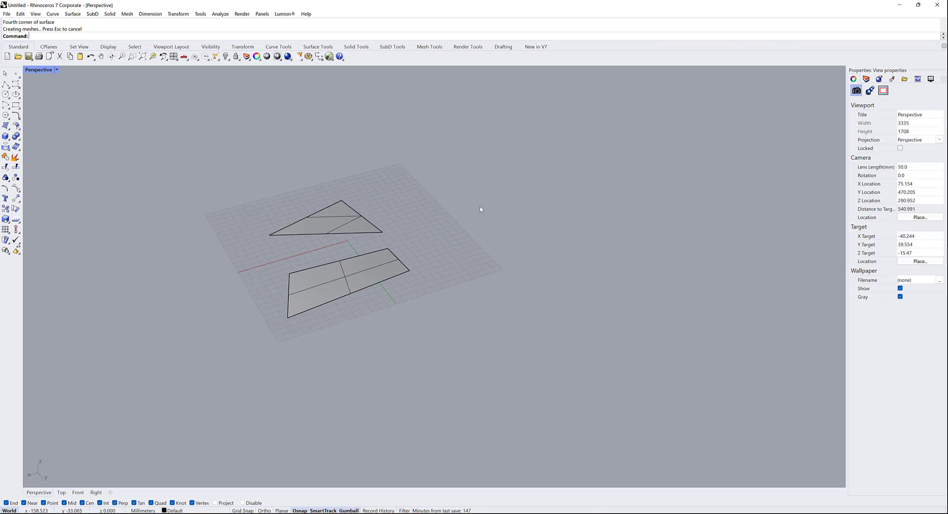
{"action": "left_click", "coordinate": [6, 126]}
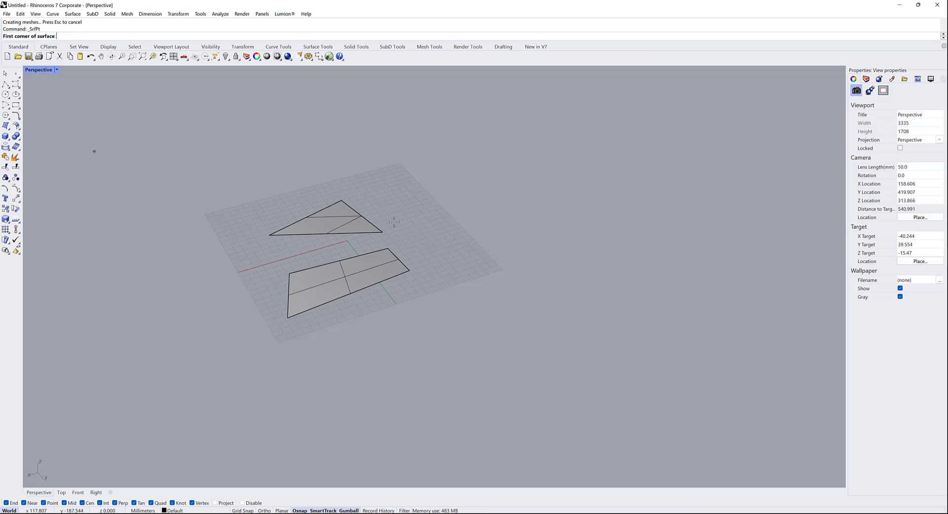
{"action": "left_click", "coordinate": [452, 289]}
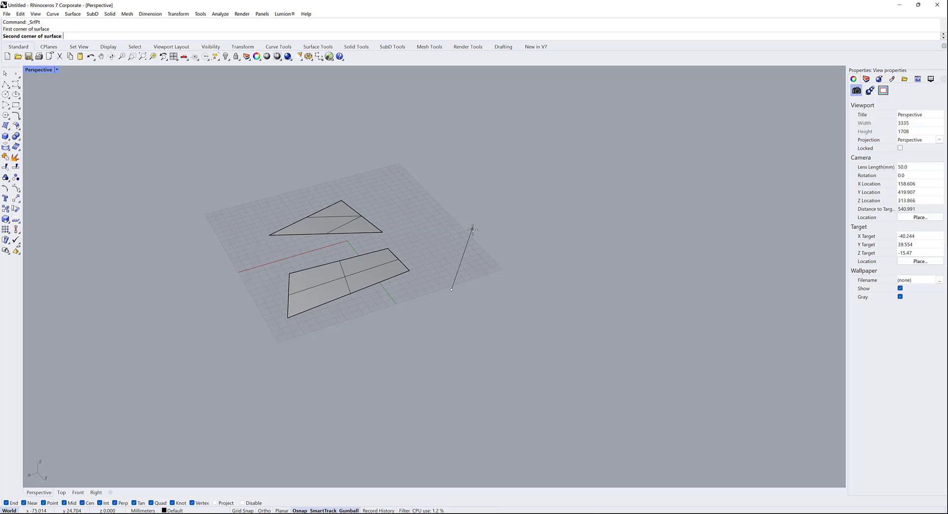
{"action": "right_click_drag", "start_coordinate": [483, 186], "coordinate": [440, 242]}
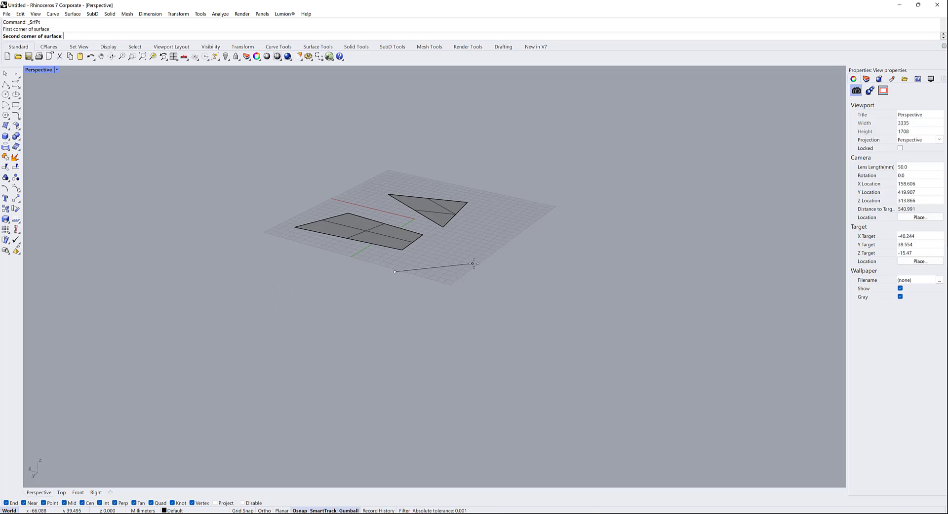
{"action": "left_click", "coordinate": [502, 262], "text": "ctrl"}
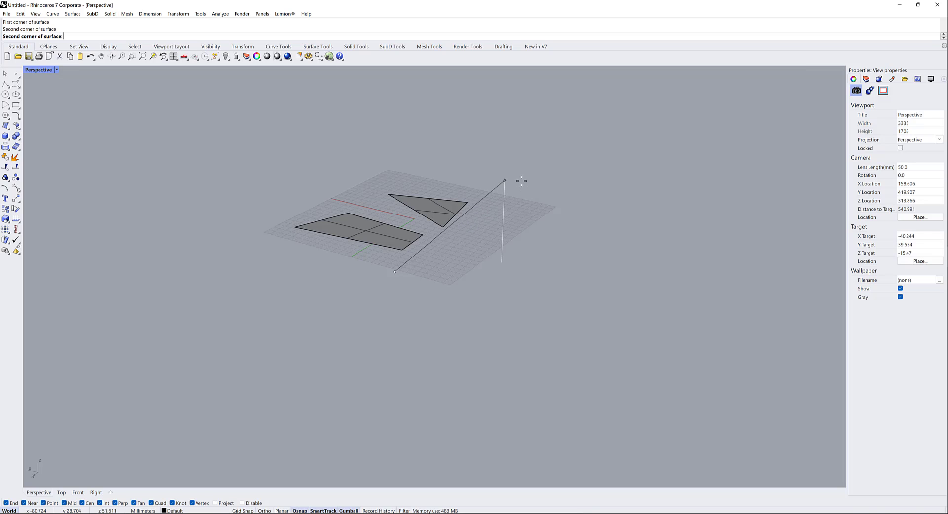
{"action": "left_click", "coordinate": [514, 206]}
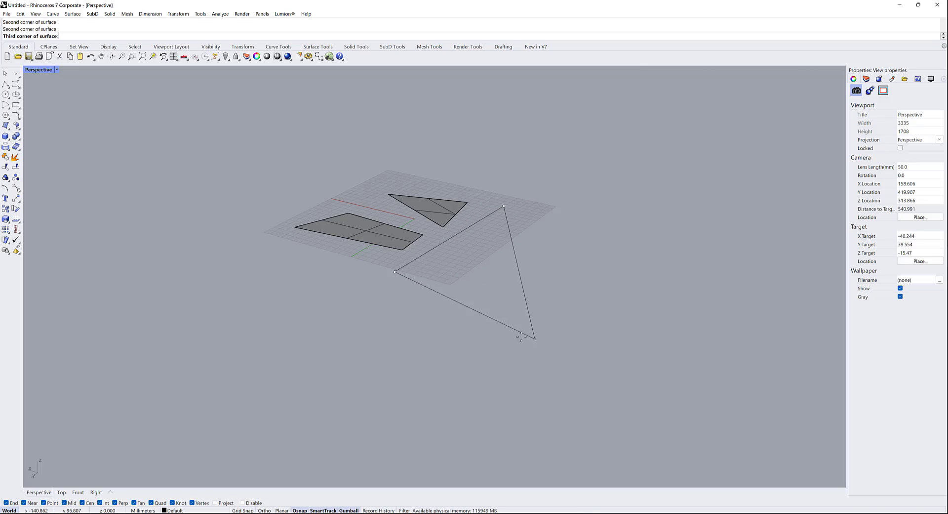
{"action": "right_click_drag", "start_coordinate": [489, 342], "coordinate": [517, 355]}
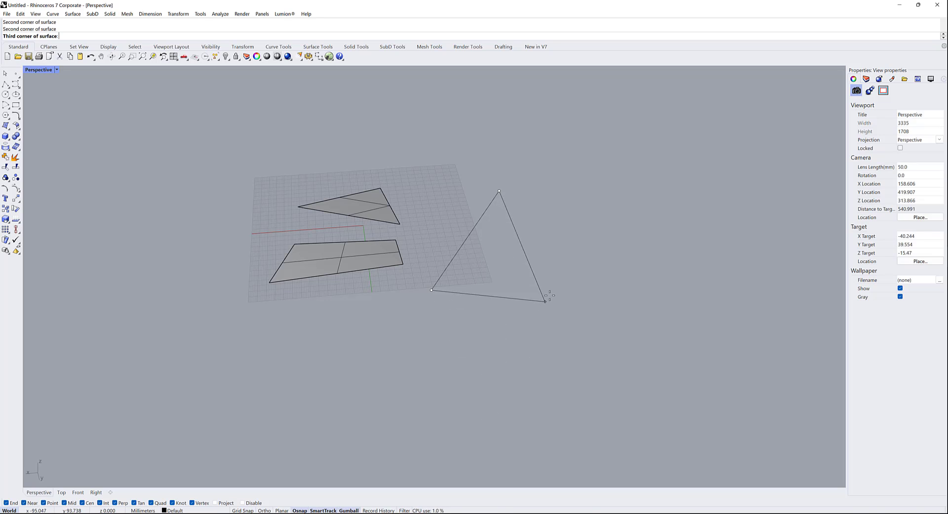
{"action": "left_click", "coordinate": [658, 262]}
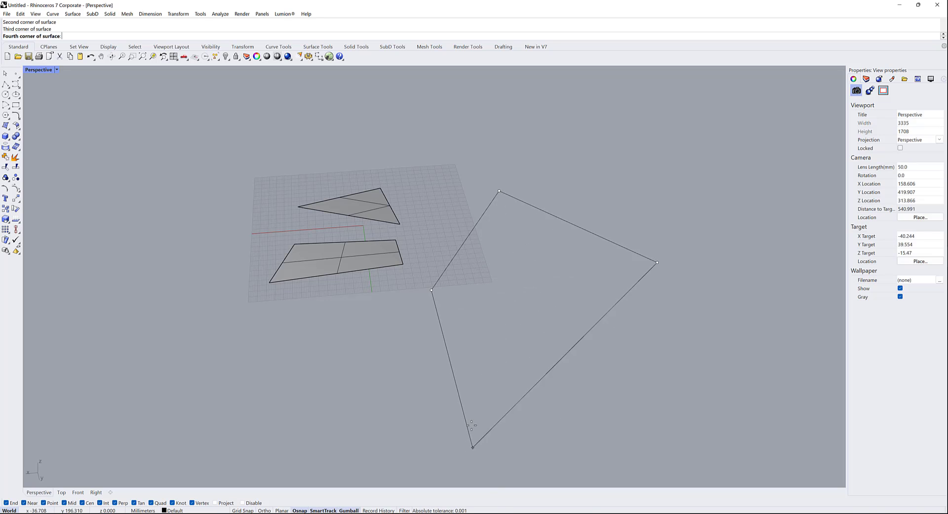
{"action": "left_click", "coordinate": [667, 339]}
Orbit and zoom the Perspective view to review the three surfaces edge-on
{"action": "mouse_move", "coordinate": [499, 360]}
{"action": "right_mouse_down"}
{"action": "mouse_move", "coordinate": [527, 345]}
{"action": "mouse_move", "coordinate": [557, 385]}
{"action": "mouse_move", "coordinate": [449, 233]}
{"action": "mouse_move", "coordinate": [459, 214]}
{"action": "mouse_move", "coordinate": [534, 216]}
{"action": "right_mouse_up"}
{"action": "scroll", "coordinate": [506, 252], "scroll_direction": "up", "scroll_amount": 3}
{"action": "scroll", "coordinate": [506, 251], "scroll_direction": "down", "scroll_amount": 3}
{"action": "right_click_drag", "start_coordinate": [506, 251], "coordinate": [464, 261]}
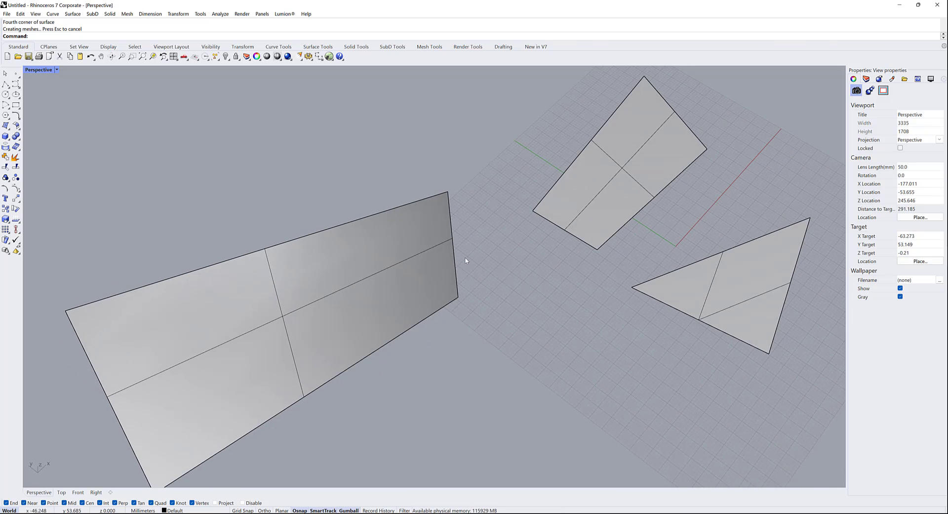
{"action": "scroll", "coordinate": [442, 297], "scroll_direction": "up", "scroll_amount": 3}
{"action": "right_click_drag", "start_coordinate": [410, 303], "coordinate": [436, 147]}
{"action": "left_click", "coordinate": [9, 139]}
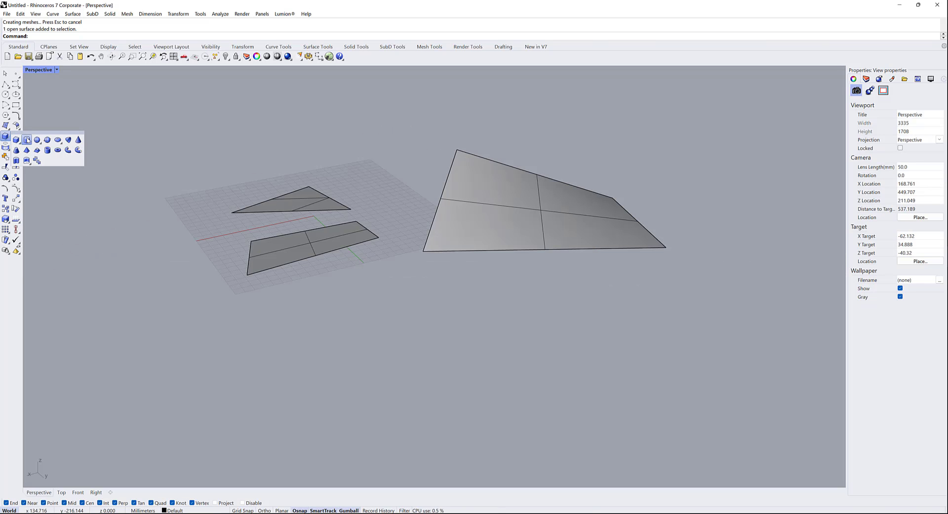
Add an upright cylinder by picking base centre, radius and height
{"action": "left_click", "coordinate": [28, 140]}
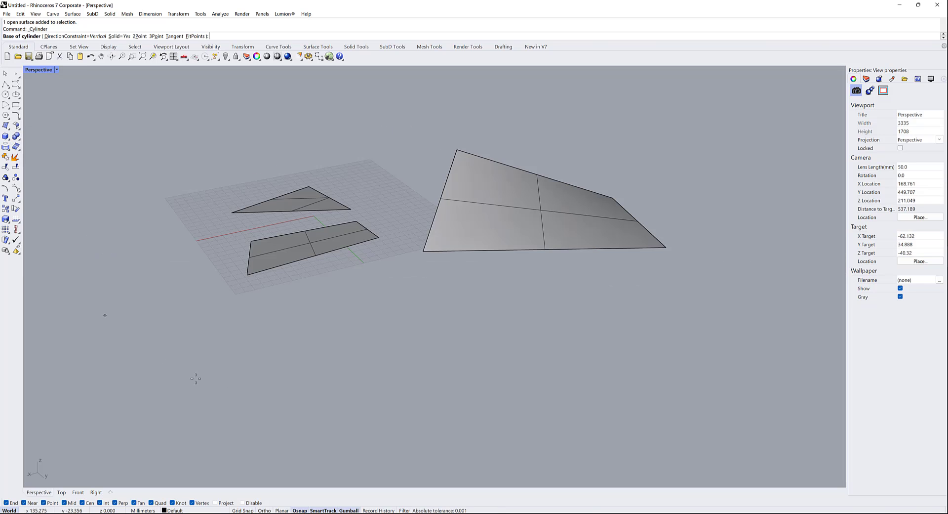
{"action": "left_click", "coordinate": [322, 304]}
{"action": "left_click", "coordinate": [354, 304]}
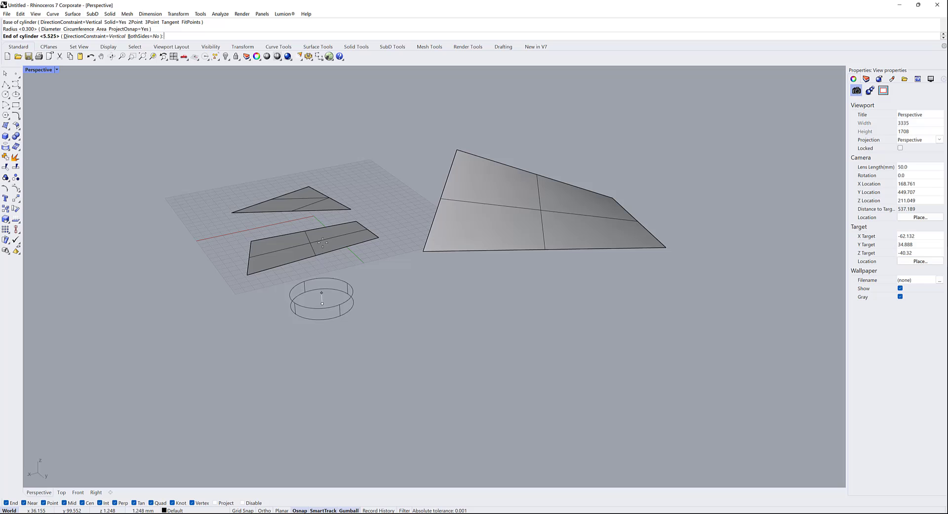
{"action": "left_click", "coordinate": [319, 165]}
{"action": "right_click_drag", "start_coordinate": [319, 165], "coordinate": [538, 254]}
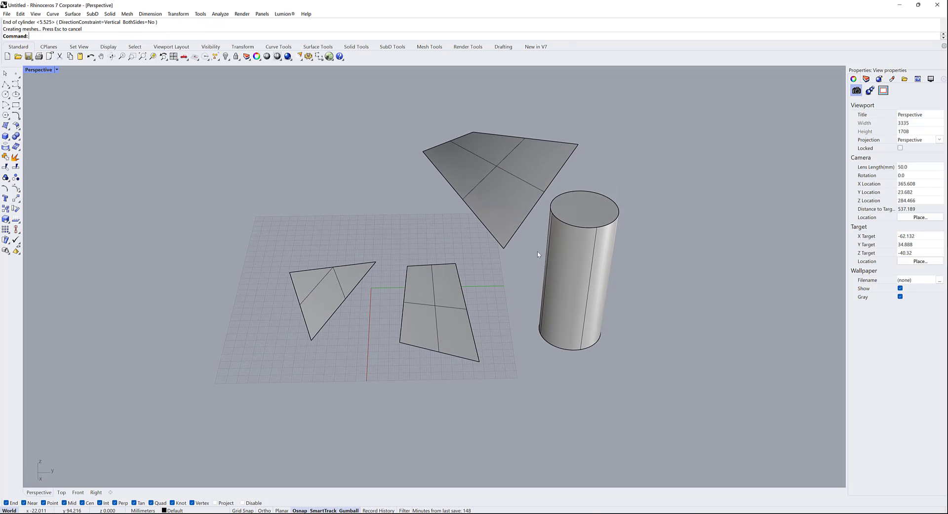
Add two spheres, one by centre and radius and one by diameter
{"action": "left_click", "coordinate": [7, 141]}
{"action": "left_click", "coordinate": [48, 141]}
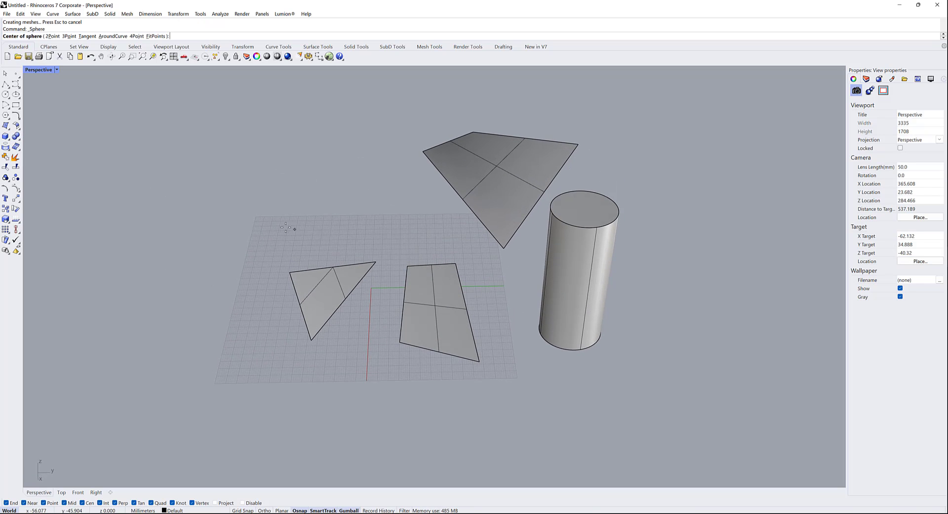
{"action": "left_click", "coordinate": [251, 202]}
{"action": "left_click", "coordinate": [304, 224]}
{"action": "mouse_move", "coordinate": [304, 224]}
{"action": "right_mouse_down"}
{"action": "mouse_move", "coordinate": [307, 202]}
{"action": "mouse_move", "coordinate": [287, 218]}
{"action": "mouse_move", "coordinate": [269, 213]}
{"action": "right_mouse_up"}
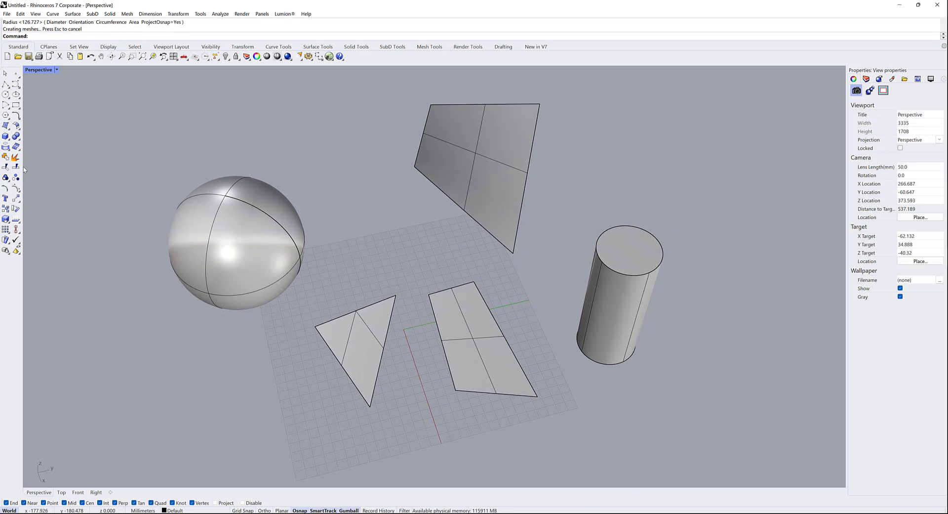
{"action": "left_click", "coordinate": [10, 142]}
{"action": "left_click", "coordinate": [37, 139]}
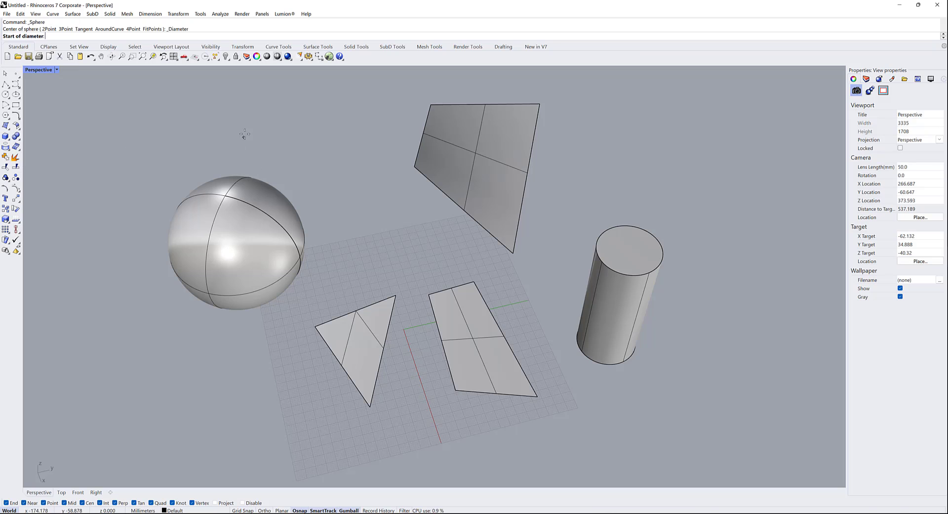
{"action": "left_click", "coordinate": [247, 138]}
{"action": "left_click", "coordinate": [355, 181]}
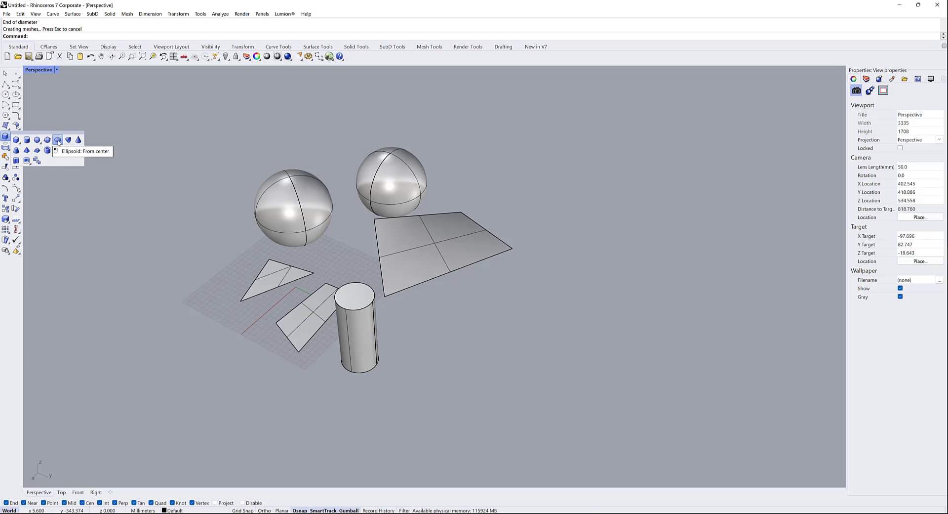
Add a large ellipsoid from its centre by picking its three axes
{"action": "left_click", "coordinate": [57, 141]}
{"action": "left_click", "coordinate": [79, 289]}
{"action": "left_click", "coordinate": [180, 331]}
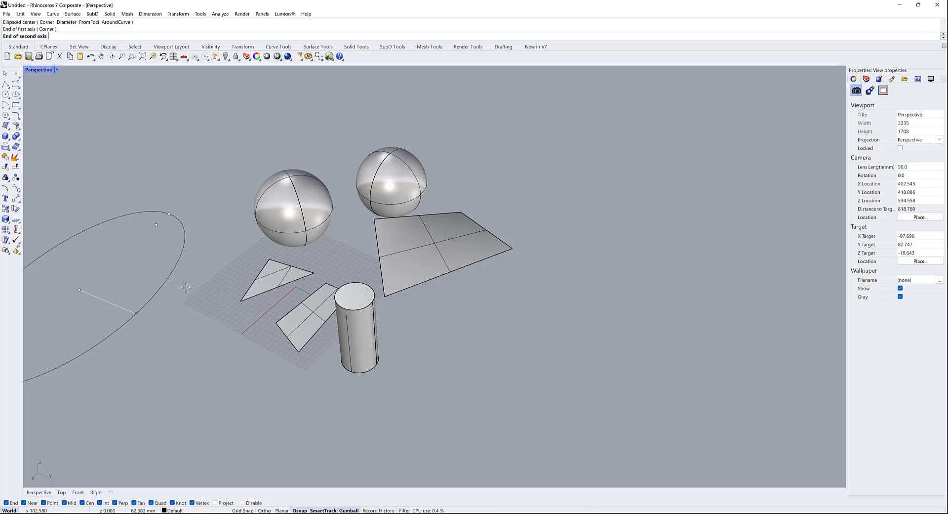
{"action": "scroll", "coordinate": [168, 277], "scroll_direction": "down", "scroll_amount": 3}
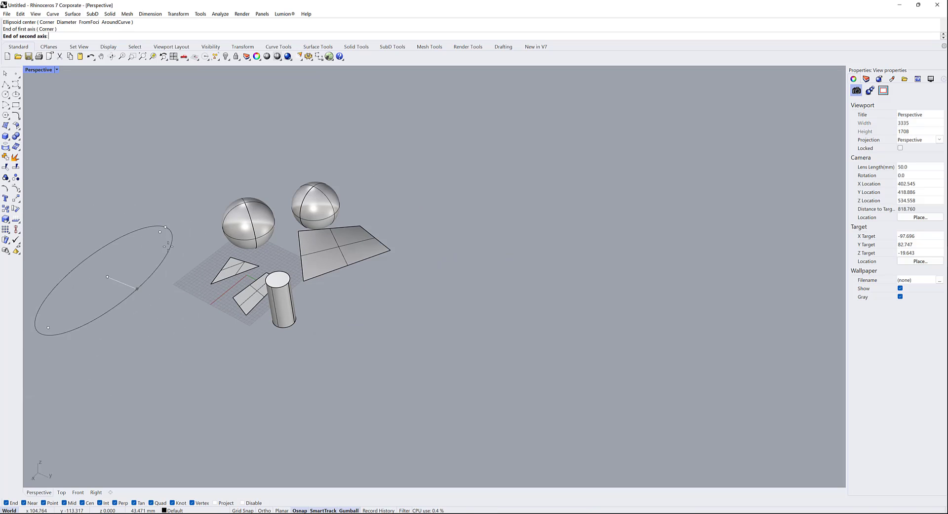
{"action": "left_click", "coordinate": [167, 278]}
{"action": "left_click", "coordinate": [156, 364]}
{"action": "right_click_drag", "start_coordinate": [156, 364], "coordinate": [163, 198]}
{"action": "left_click", "coordinate": [9, 138]}
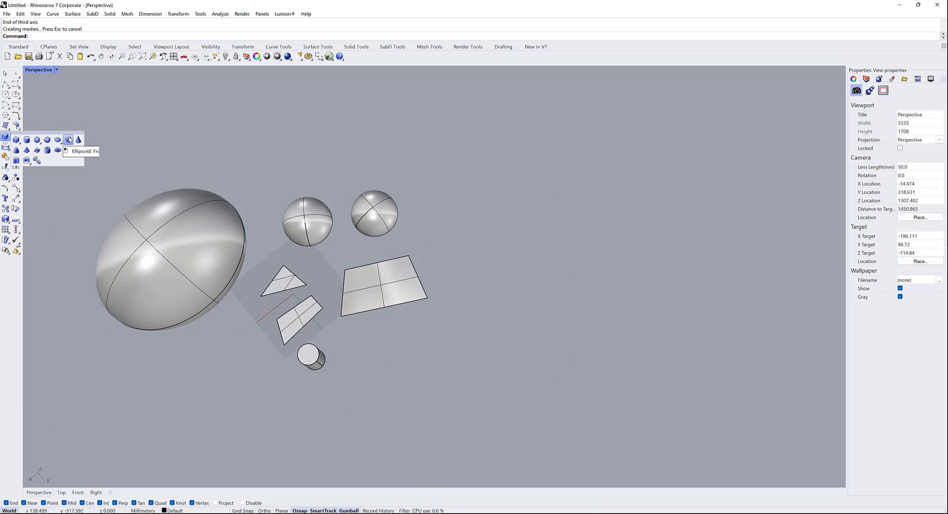
Add a ring-shaped torus by picking its centre, main radius and tube radius
{"action": "left_click", "coordinate": [16, 161]}
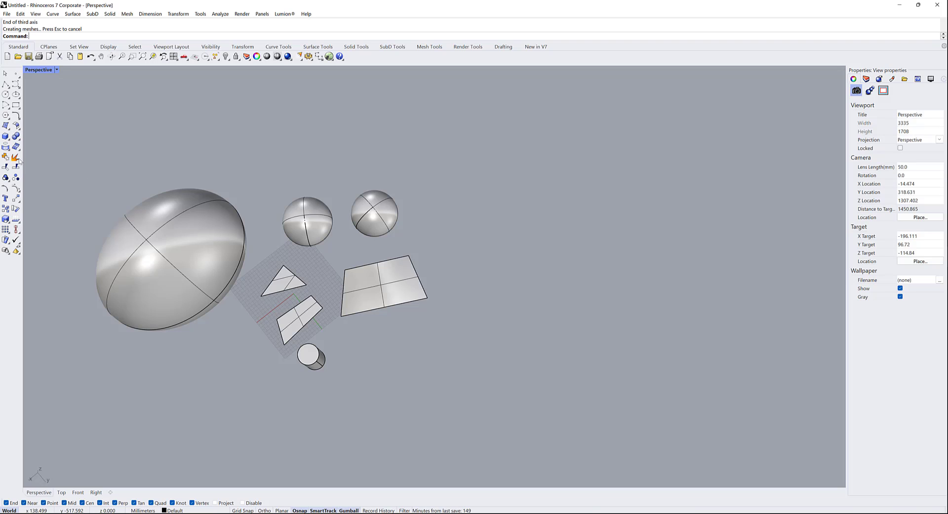
{"action": "left_click", "coordinate": [6, 137]}
{"action": "left_click", "coordinate": [58, 151]}
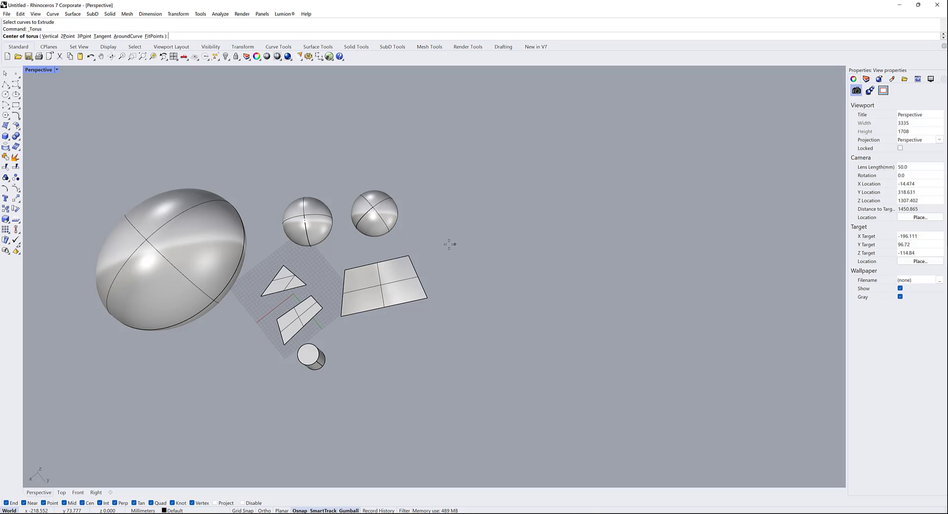
{"action": "left_click", "coordinate": [420, 253]}
{"action": "left_click", "coordinate": [495, 254]}
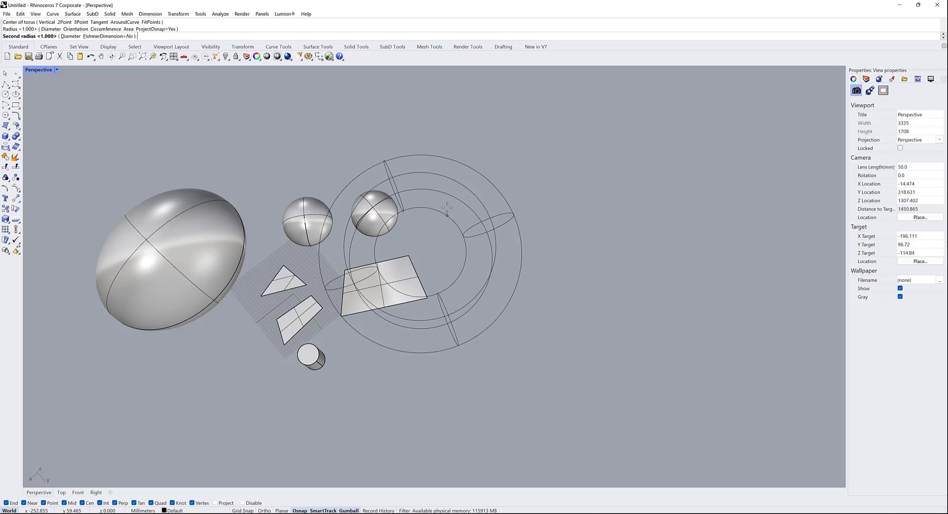
{"action": "left_click", "coordinate": [448, 262]}
{"action": "right_click_drag", "start_coordinate": [448, 261], "coordinate": [410, 267]}
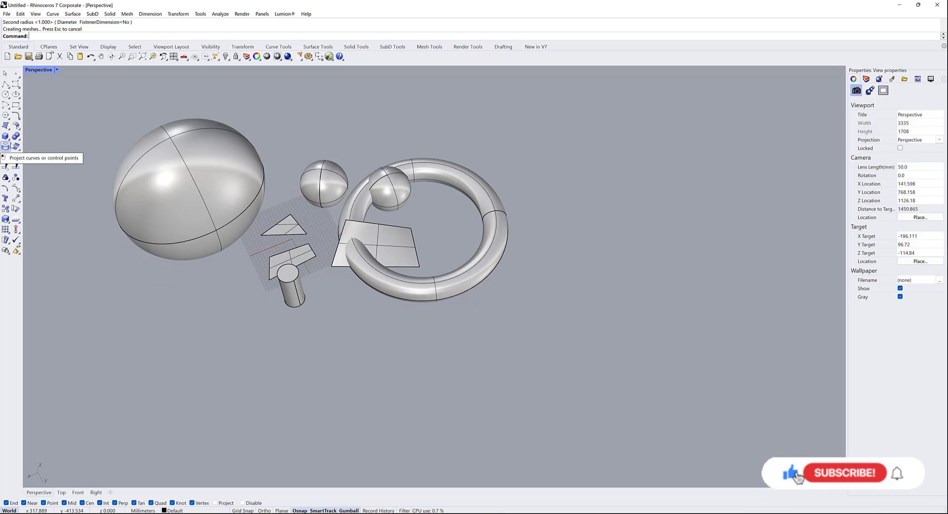
Add a five-sided truncated pyramid by picking centre, base corner, height and top size
{"action": "left_click", "coordinate": [8, 138]}
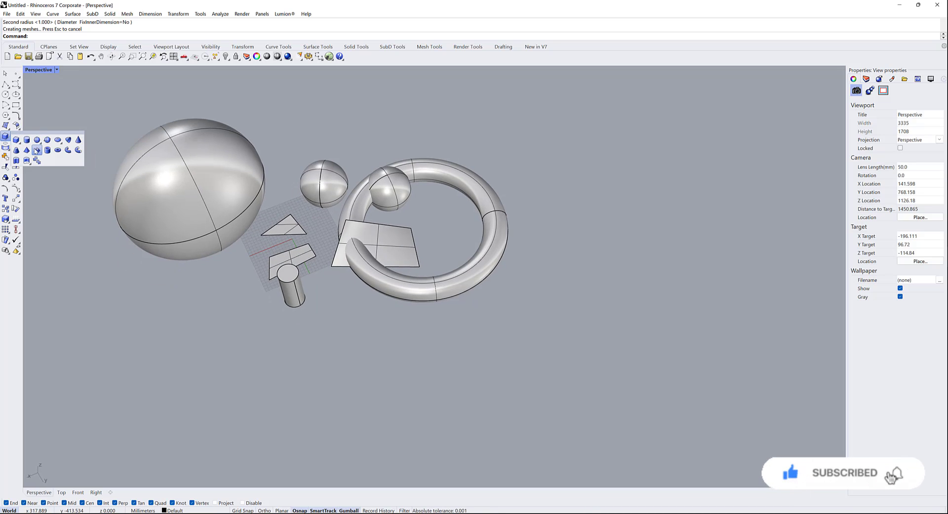
{"action": "left_click", "coordinate": [26, 141]}
{"action": "left_click", "coordinate": [561, 205]}
{"action": "left_click", "coordinate": [596, 238]}
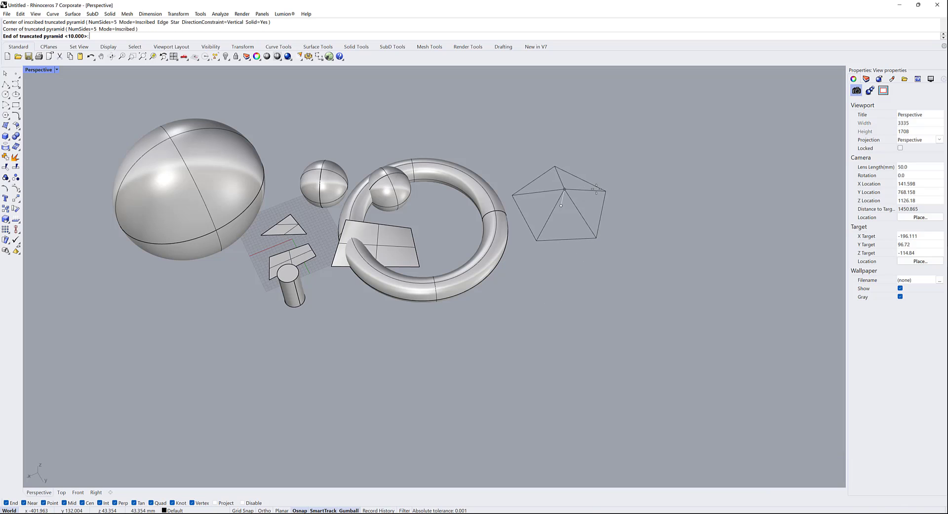
{"action": "left_click", "coordinate": [585, 144]}
{"action": "right_click_drag", "start_coordinate": [585, 143], "coordinate": [590, 141]}
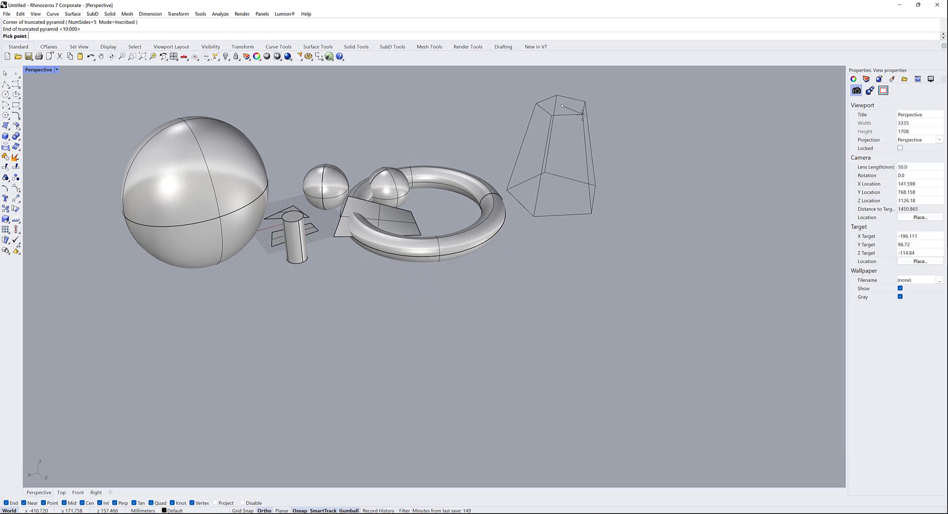
{"action": "scroll", "coordinate": [552, 173], "scroll_direction": "up", "scroll_amount": 8}
{"action": "right_click_drag", "start_coordinate": [552, 198], "coordinate": [503, 214]}
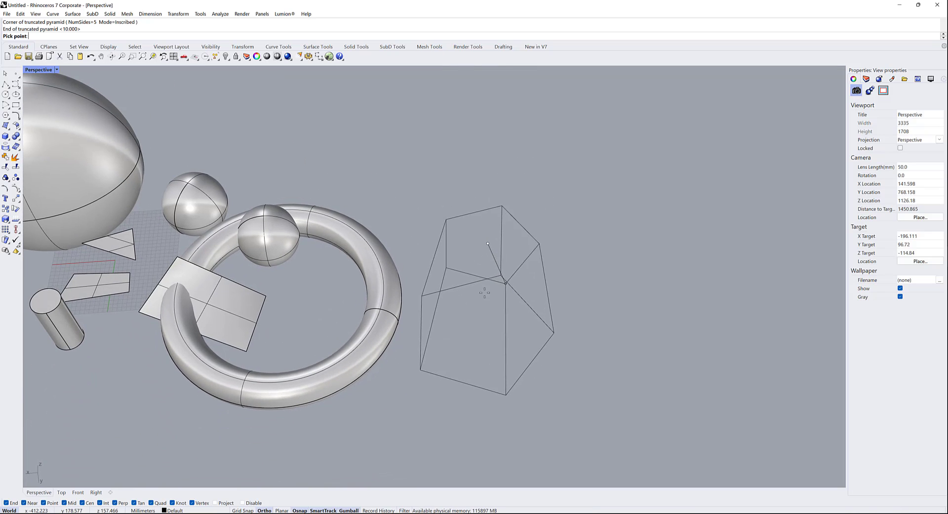
{"action": "left_click", "coordinate": [483, 295]}
{"action": "mouse_move", "coordinate": [484, 296]}
{"action": "right_mouse_down"}
{"action": "mouse_move", "coordinate": [515, 273]}
{"action": "mouse_move", "coordinate": [493, 252]}
{"action": "mouse_move", "coordinate": [360, 281]}
{"action": "mouse_move", "coordinate": [11, 129]}
{"action": "right_mouse_up"}
{"action": "left_click", "coordinate": [11, 130]}
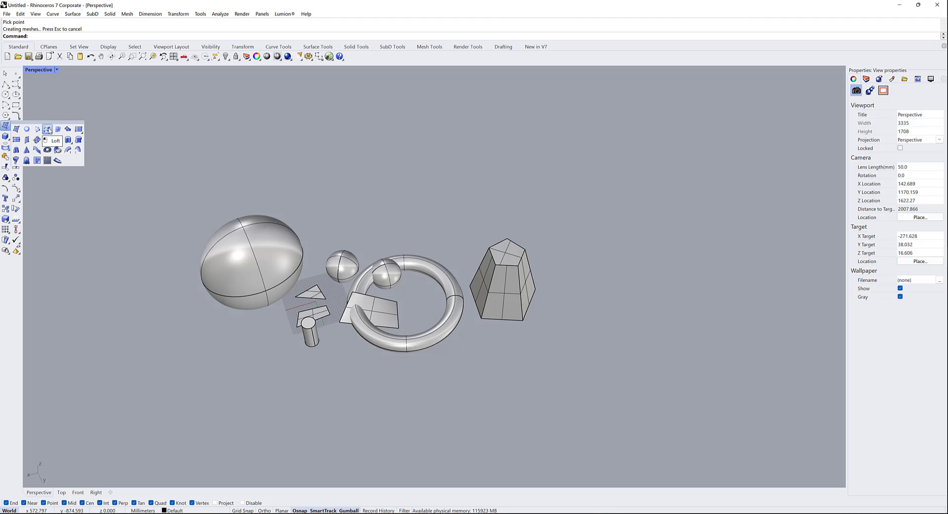
Add a corner-to-corner rectangular plane in front of the pyramid
{"action": "left_click", "coordinate": [79, 129]}
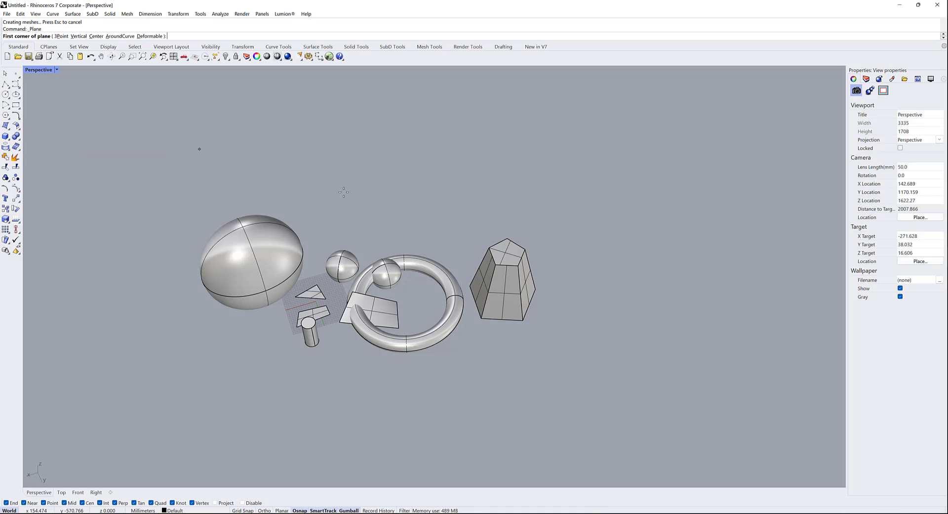
{"action": "left_click", "coordinate": [509, 402]}
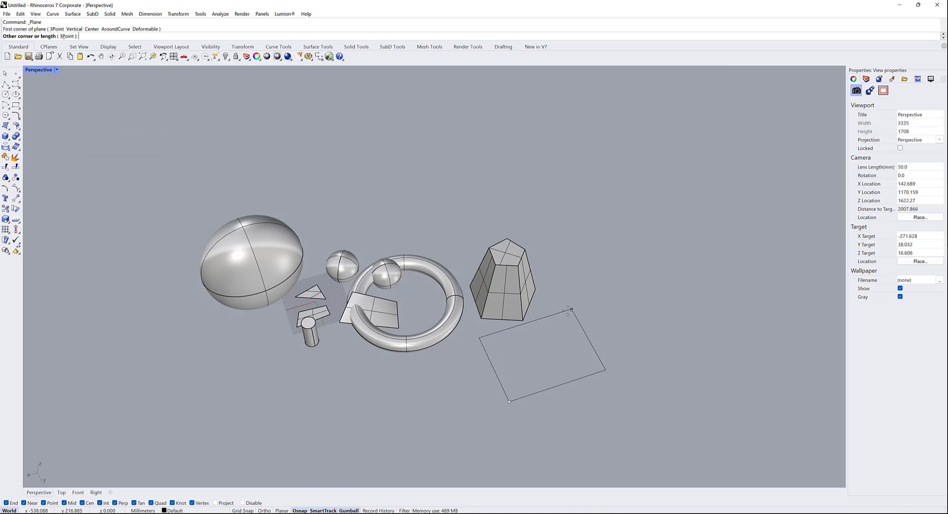
{"action": "left_click", "coordinate": [571, 307]}
{"action": "right_click_drag", "start_coordinate": [571, 307], "coordinate": [460, 389]}
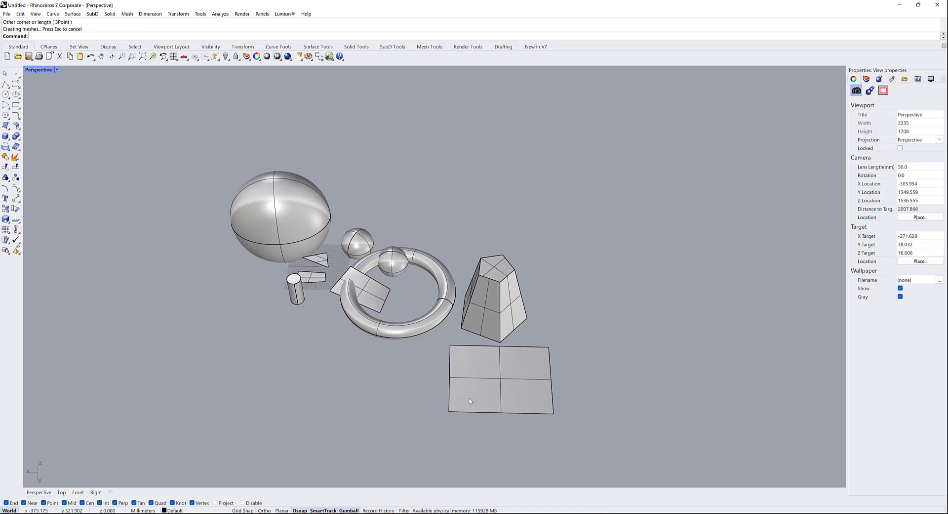
Add a second rectangular plane left of the shapes and select every object with Ctrl+A
{"action": "left_click", "coordinate": [9, 130]}
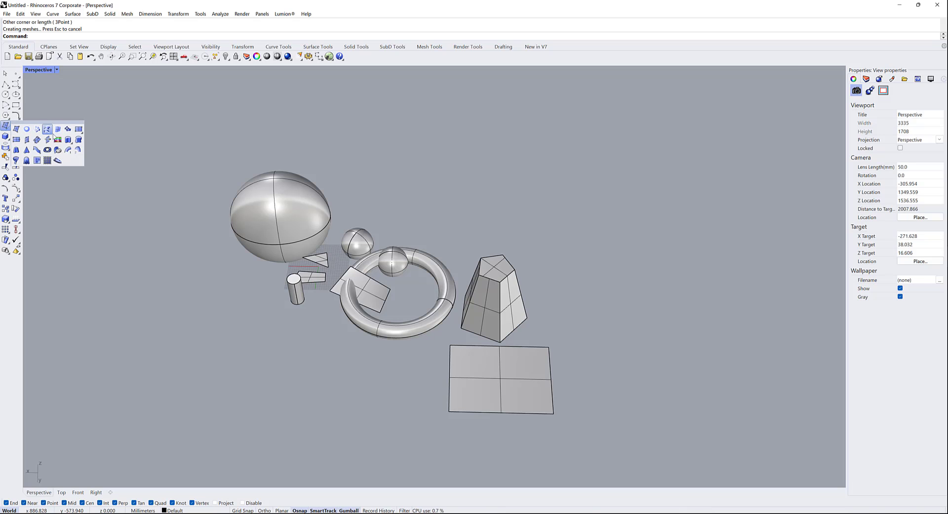
{"action": "left_click", "coordinate": [74, 131]}
{"action": "left_click", "coordinate": [98, 384]}
{"action": "left_click", "coordinate": [204, 312]}
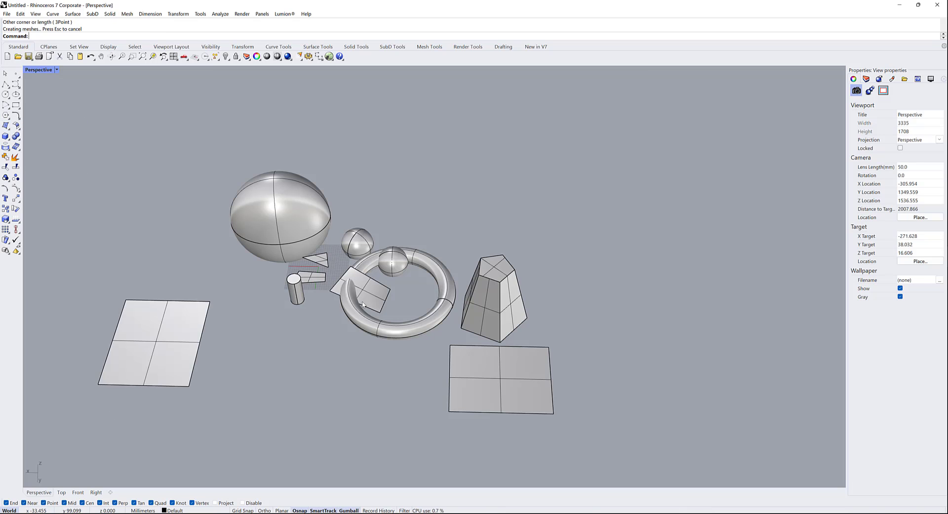
{"action": "right_click_drag", "start_coordinate": [204, 313], "coordinate": [281, 132]}
{"action": "scroll", "coordinate": [334, 288], "scroll_direction": "down", "scroll_amount": 5}
{"action": "key", "text": "ctrl+a"}
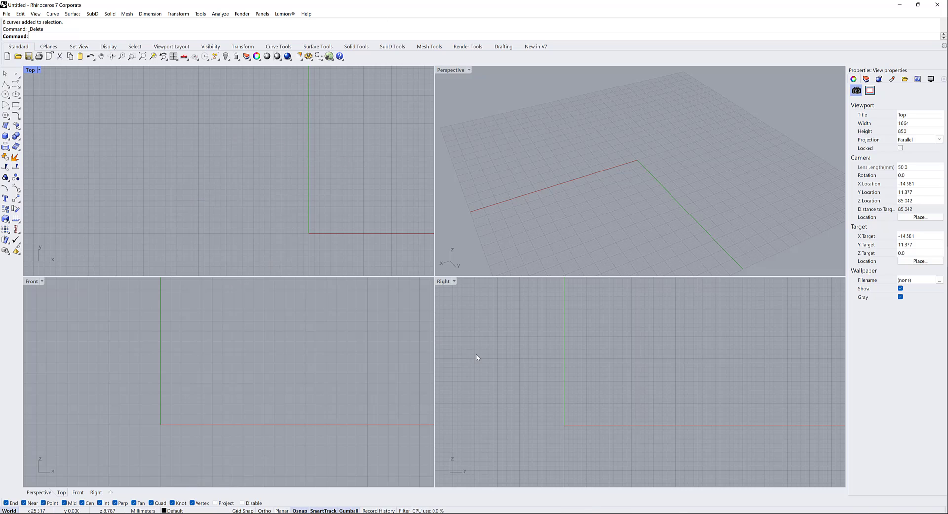
Pan the empty Top view in the four-viewport layout
{"action": "right_click_drag", "start_coordinate": [273, 197], "coordinate": [261, 171]}
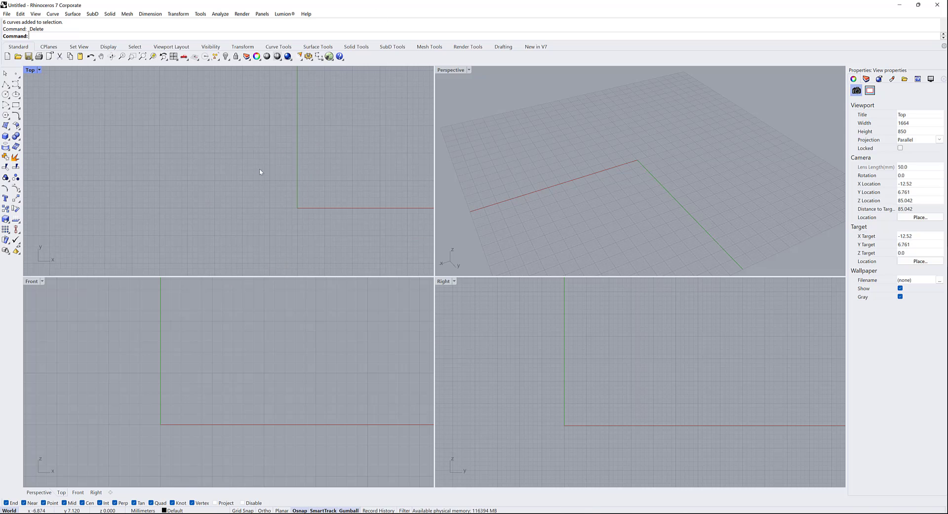